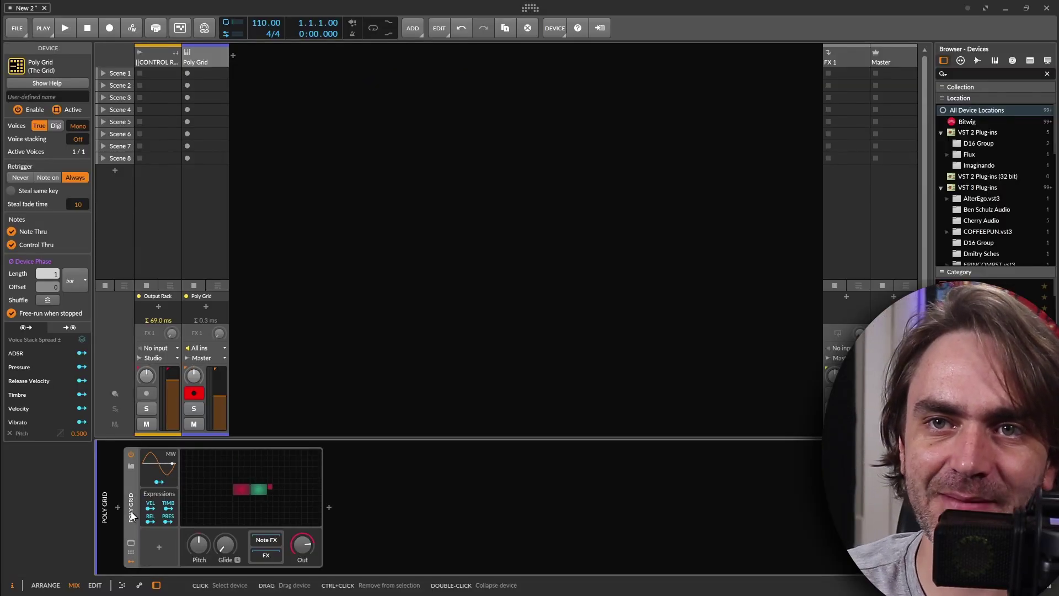
# Step: Open the Poly Grid patch for editing and delete the Union oscillator module
pyautogui.click(261, 491)
pyautogui.press('Escape')
pyautogui.click(261, 490)
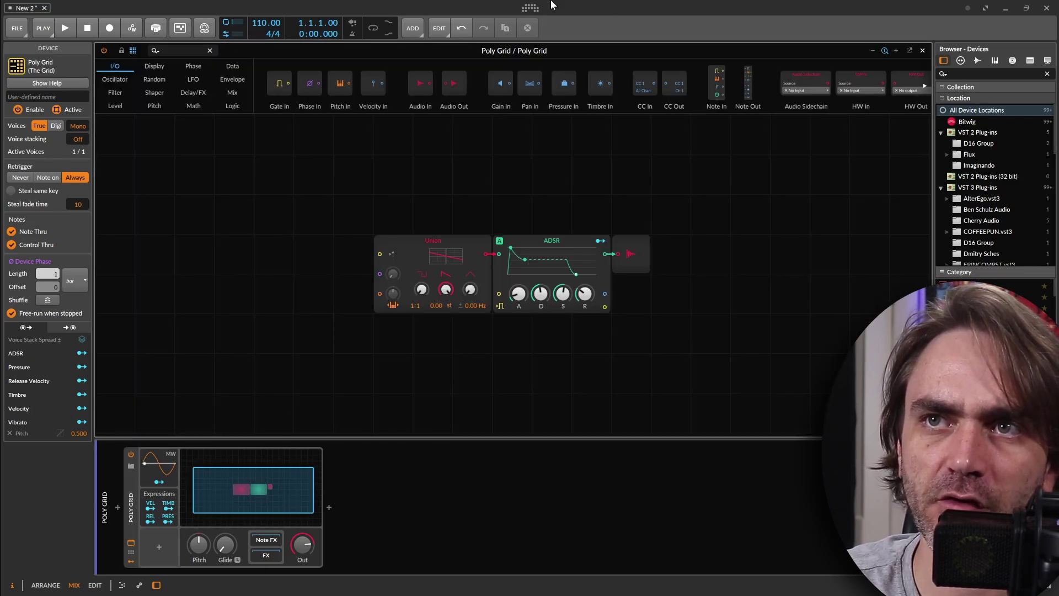
pyautogui.click(425, 241)
pyautogui.press('Delete')
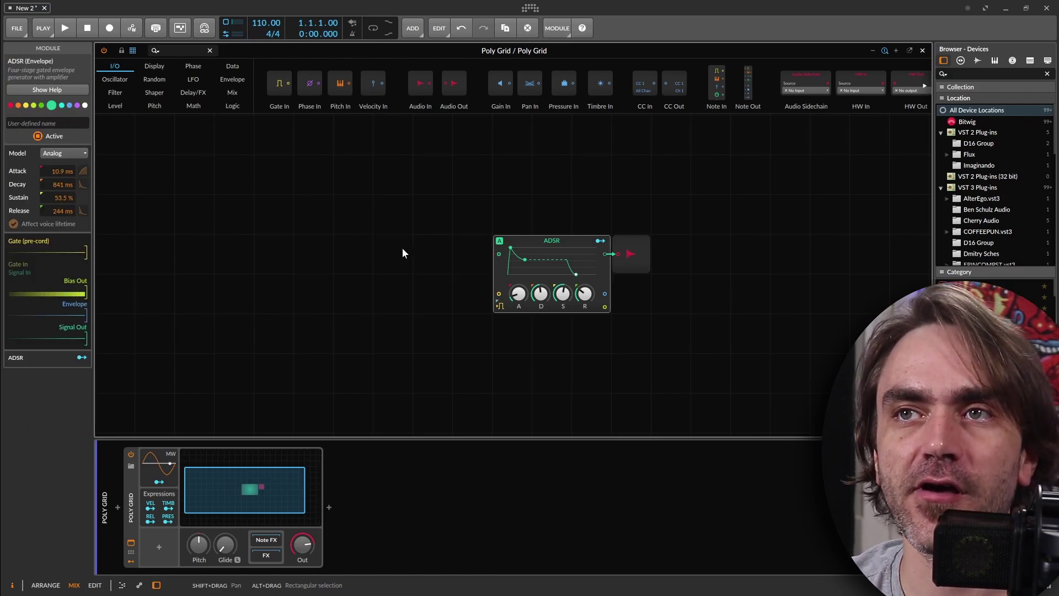
# Step: Add a Steps data module before the ADSR and enlarge it in both height and width
pyautogui.click(232, 66)
pyautogui.moveTo(446, 83); pyautogui.dragTo(234, 214)
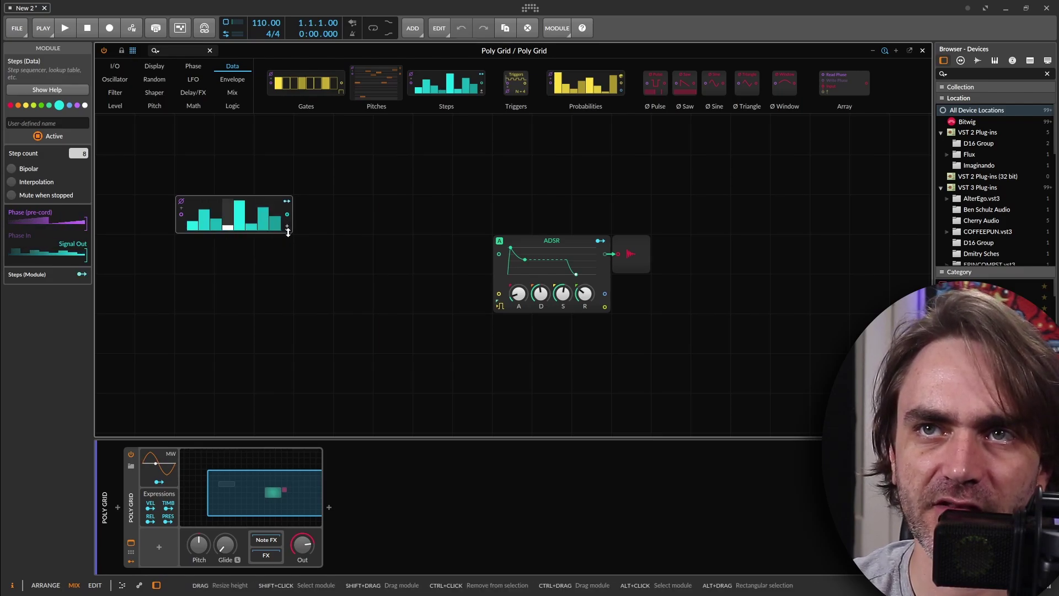
pyautogui.click(287, 227)
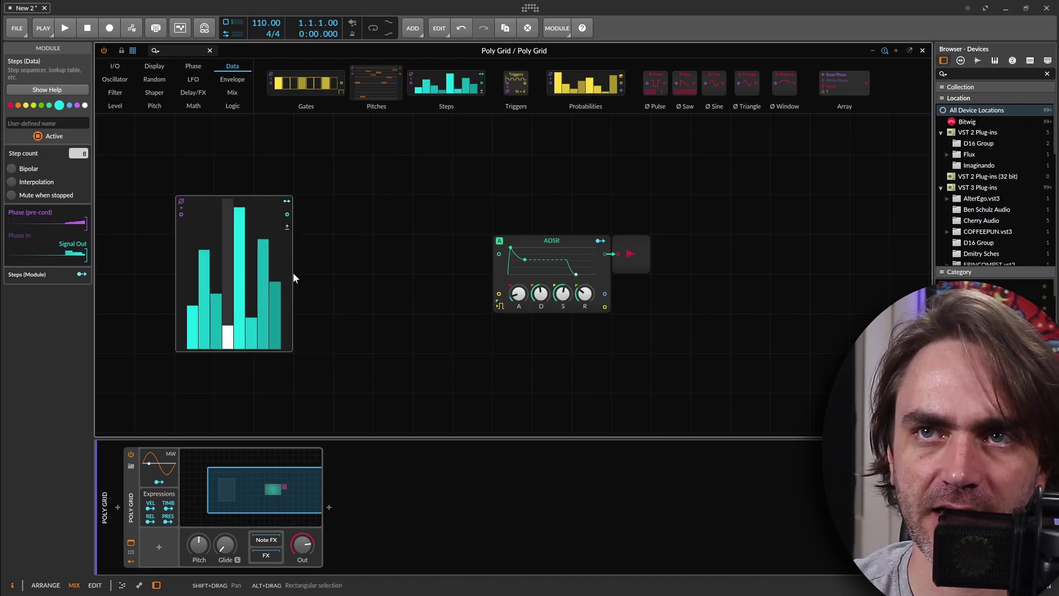
pyautogui.moveTo(292, 275); pyautogui.dragTo(455, 275)
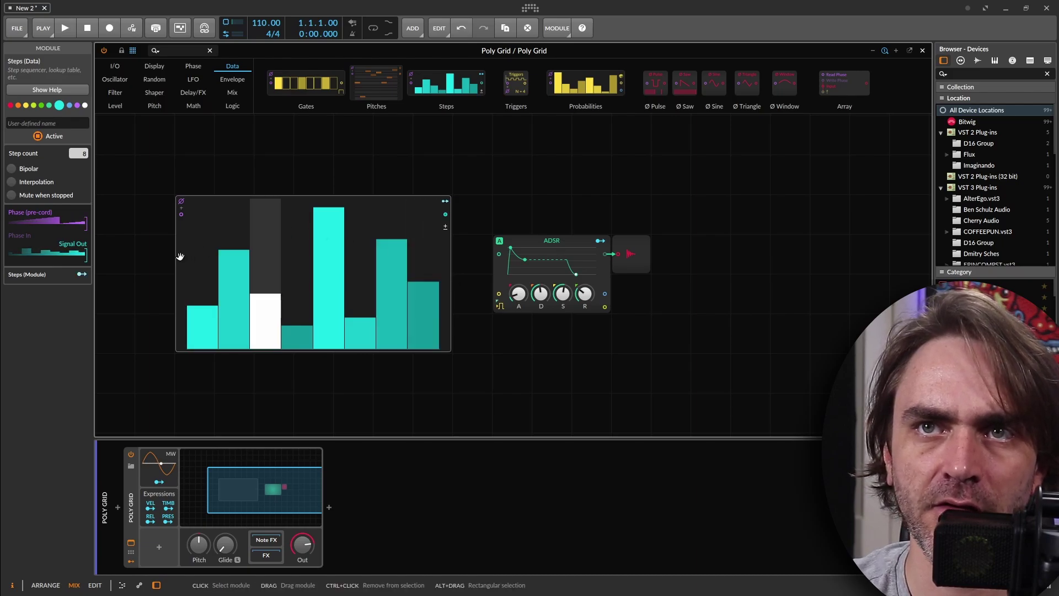
pyautogui.moveTo(185, 222); pyautogui.dragTo(147, 183)
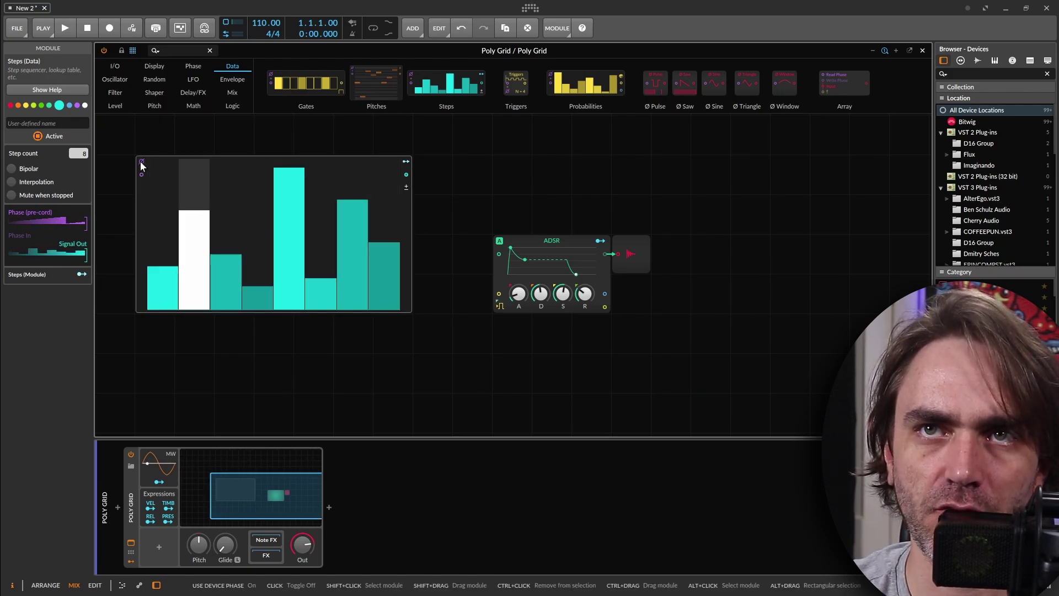
# Step: Turn off device phase on the Steps module, then rearrange it and the ADSR with its output to widen the Steps display
pyautogui.click(142, 163)
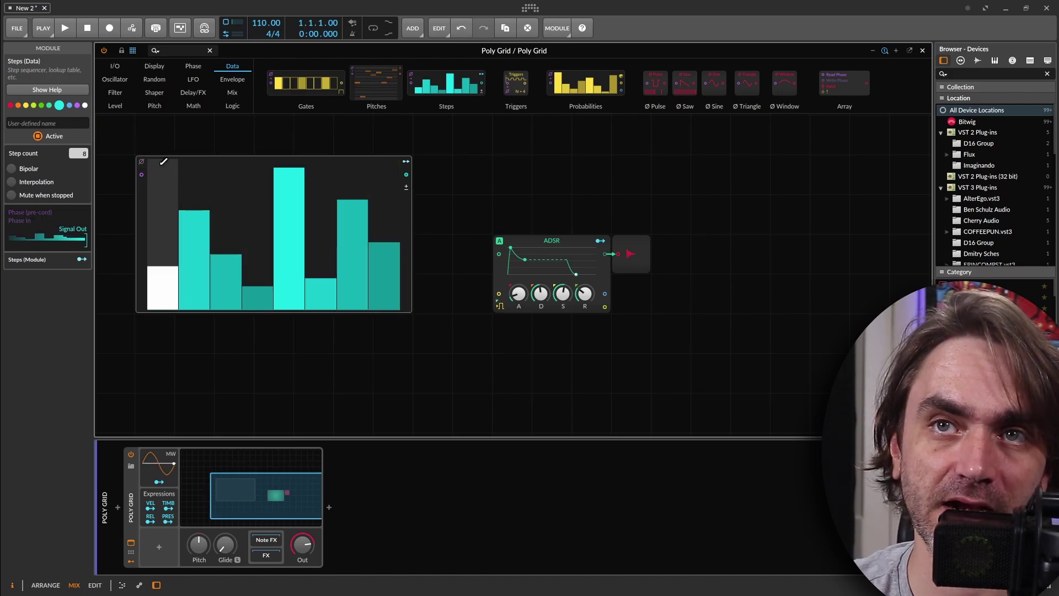
pyautogui.moveTo(654, 181); pyautogui.dragTo(558, 307)
pyautogui.moveTo(524, 241); pyautogui.dragTo(683, 320)
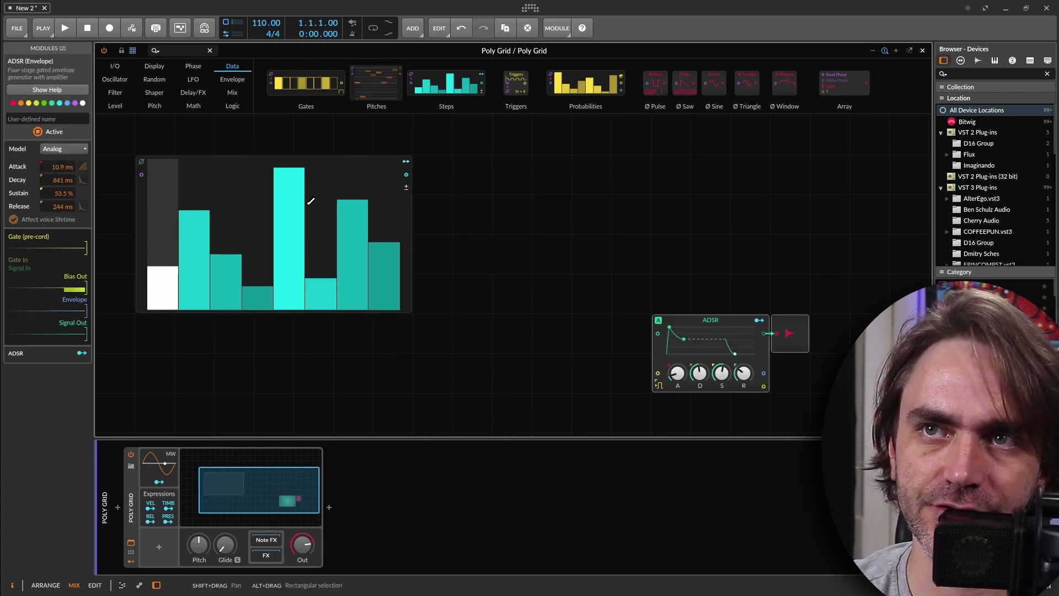
pyautogui.click(406, 234)
pyautogui.moveTo(408, 235); pyautogui.dragTo(567, 235)
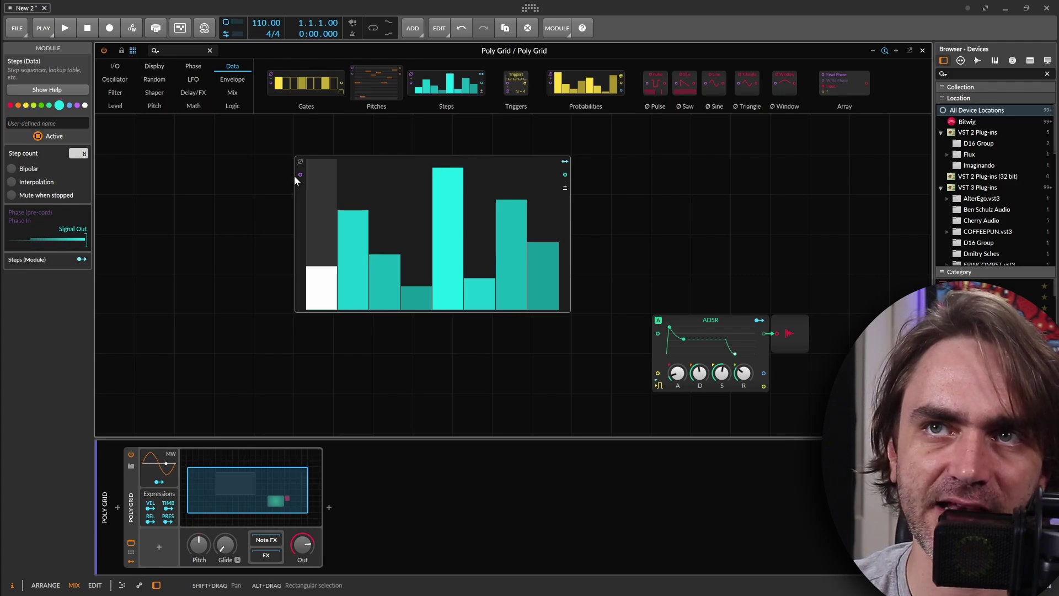
pyautogui.moveTo(571, 231); pyautogui.dragTo(618, 235)
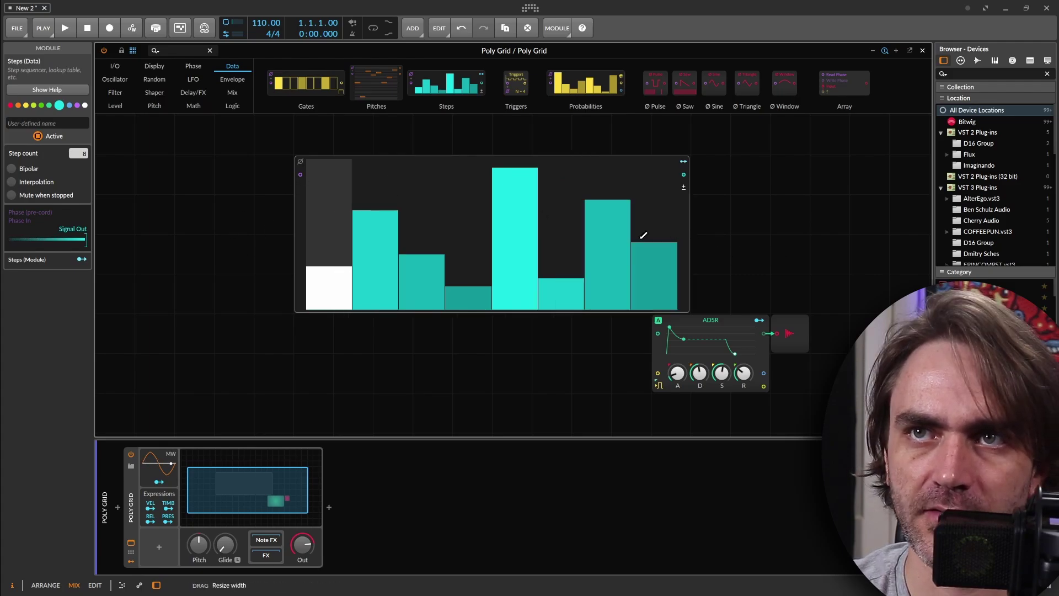
# Step: Make the Steps module interpolated and bipolar with a step count of 44, and draw a smooth curve across it
pyautogui.click(23, 185)
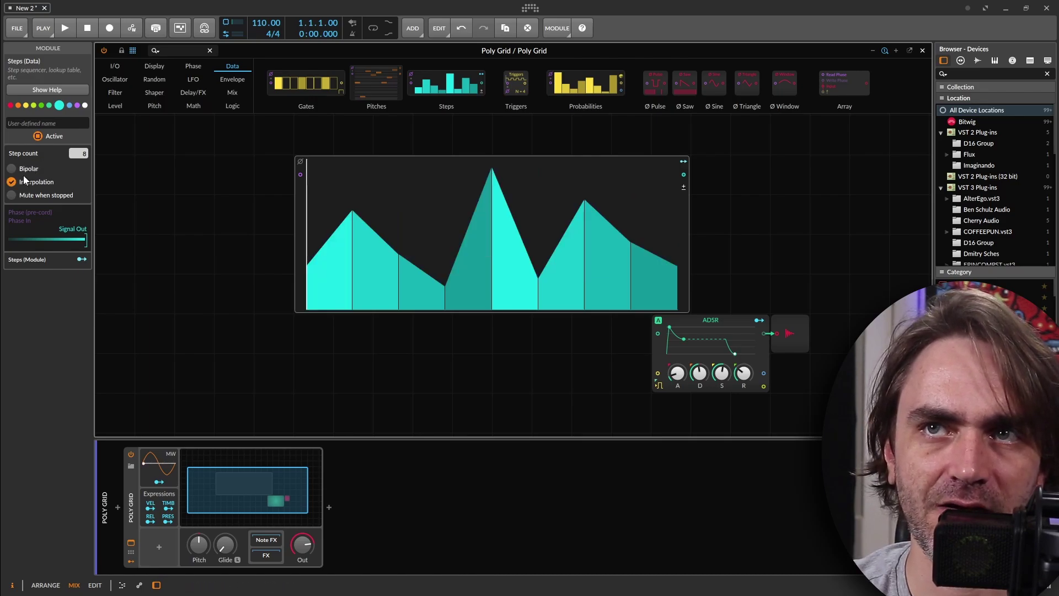
pyautogui.click(12, 169)
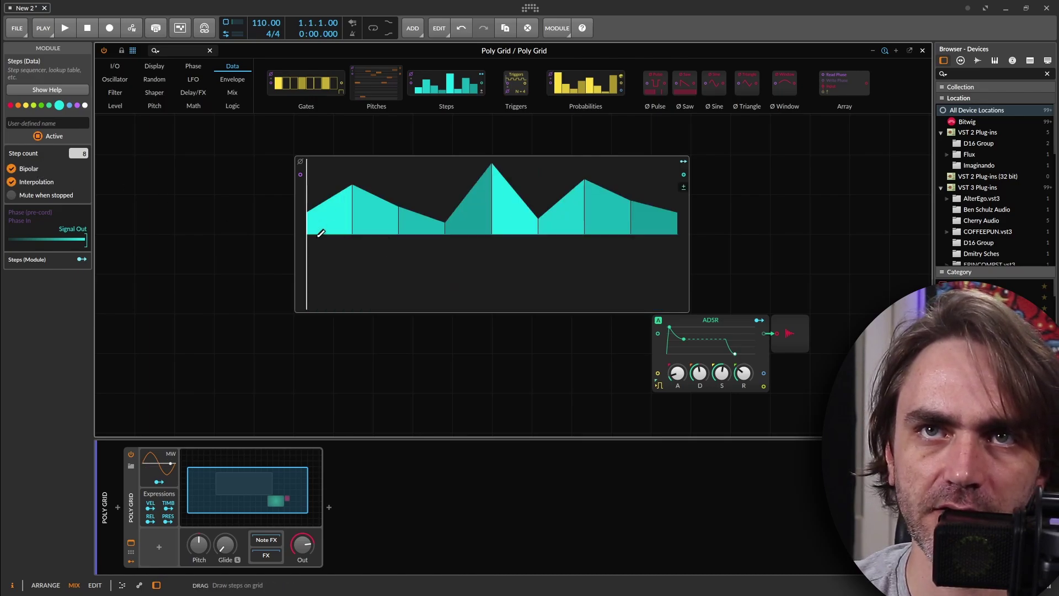
pyautogui.moveTo(322, 233)
pyautogui.mouseDown()
pyautogui.moveTo(357, 193)
pyautogui.moveTo(423, 172)
pyautogui.moveTo(481, 221)
pyautogui.moveTo(527, 338)
pyautogui.moveTo(603, 170)
pyautogui.moveTo(643, 251)
pyautogui.moveTo(688, 291)
pyautogui.moveTo(682, 252)
pyautogui.moveTo(608, 228)
pyautogui.moveTo(570, 180)
pyautogui.mouseUp()
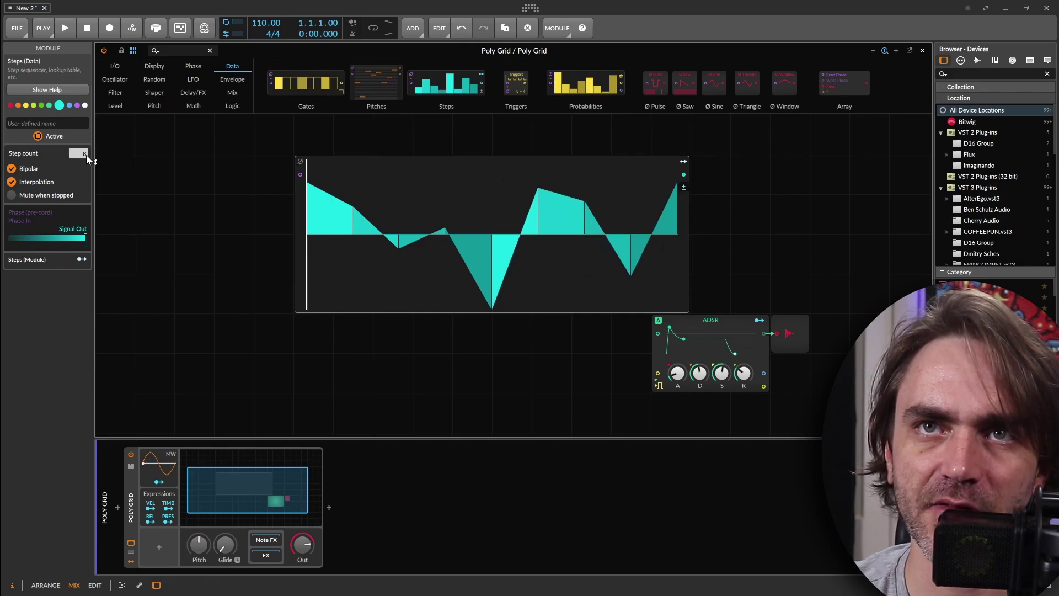
pyautogui.moveTo(84, 154); pyautogui.dragTo(84, 103)
pyautogui.moveTo(315, 171)
pyautogui.mouseDown()
pyautogui.moveTo(352, 292)
pyautogui.moveTo(429, 272)
pyautogui.moveTo(503, 148)
pyautogui.moveTo(622, 301)
pyautogui.moveTo(688, 227)
pyautogui.moveTo(677, 243)
pyautogui.moveTo(582, 196)
pyautogui.moveTo(439, 249)
pyautogui.moveTo(336, 224)
pyautogui.moveTo(322, 204)
pyautogui.moveTo(437, 213)
pyautogui.moveTo(585, 174)
pyautogui.mouseUp()
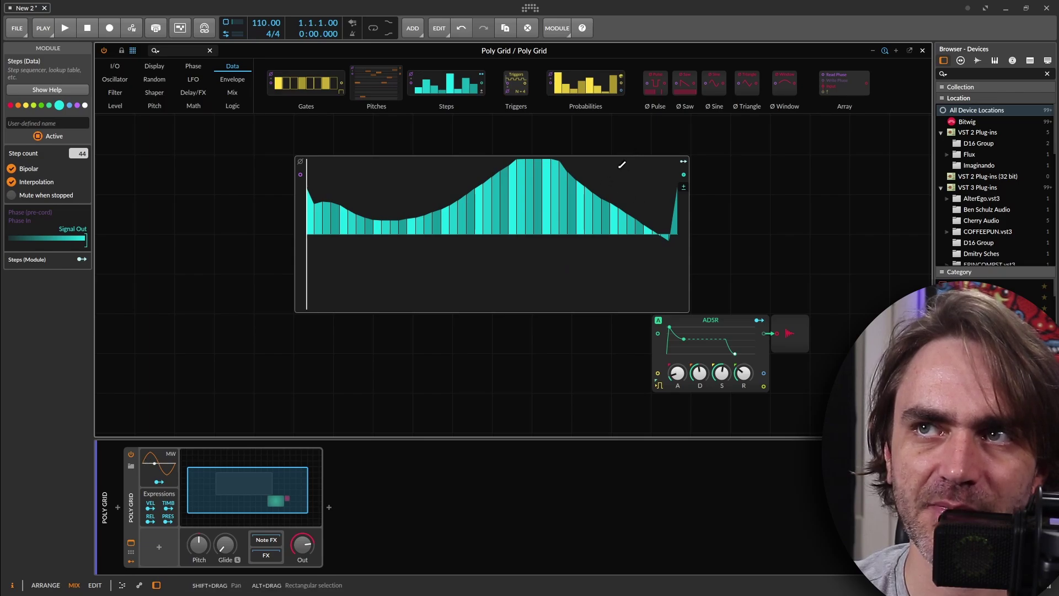
# Step: Duplicate the Steps module below the original, drawing jagged sawtooth peaks in the upper one and a smooth sine-like hump in the lower one
pyautogui.moveTo(687, 261); pyautogui.dragTo(510, 421)
pyautogui.moveTo(209, 389)
pyautogui.mouseDown()
pyautogui.moveTo(365, 287)
pyautogui.moveTo(453, 368)
pyautogui.moveTo(511, 371)
pyautogui.moveTo(554, 316)
pyautogui.mouseUp()
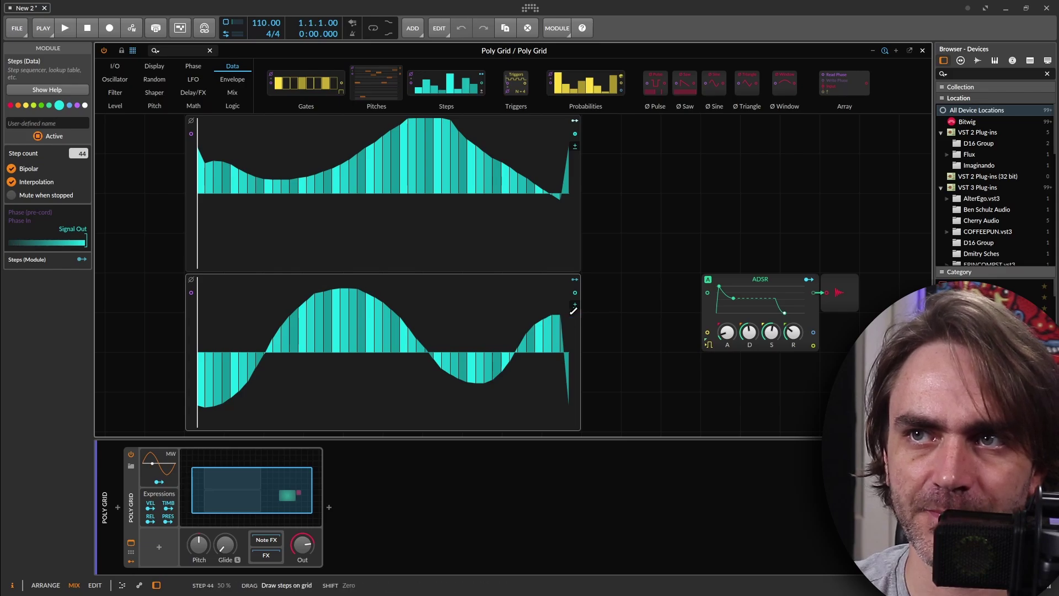
pyautogui.press('-')
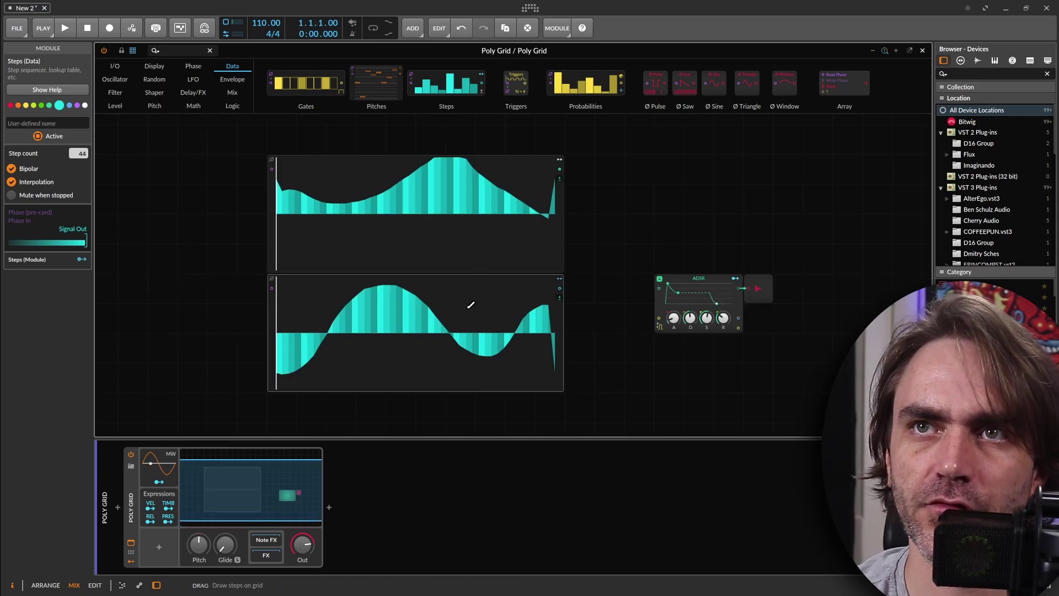
pyautogui.moveTo(465, 308); pyautogui.dragTo(523, 311)
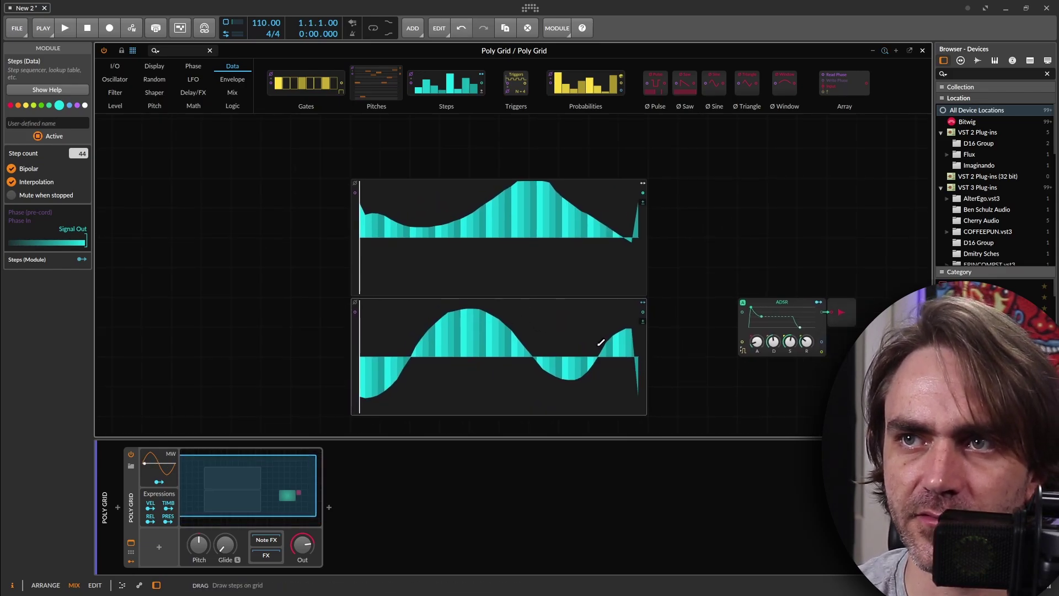
pyautogui.scroll(2, 602, 342)
pyautogui.moveTo(366, 248); pyautogui.dragTo(443, 396)
pyautogui.moveTo(417, 257)
pyautogui.mouseDown()
pyautogui.moveTo(459, 334)
pyautogui.moveTo(446, 258)
pyautogui.moveTo(501, 314)
pyautogui.moveTo(481, 253)
pyautogui.moveTo(544, 321)
pyautogui.moveTo(532, 239)
pyautogui.moveTo(630, 334)
pyautogui.mouseUp()
pyautogui.moveTo(594, 269); pyautogui.dragTo(633, 308)
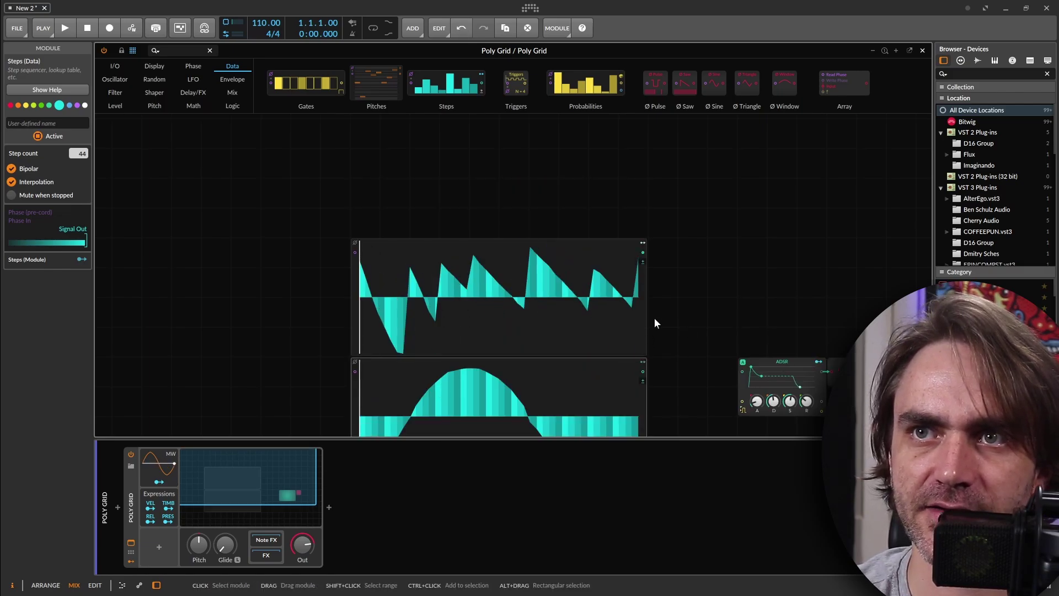
# Step: Drive the phase inputs of both Steps modules with a new Sawtooth oscillator and try varying its frequency ratio
pyautogui.scroll(-2, 284, 215)
pyautogui.moveTo(289, 226); pyautogui.dragTo(344, 230)
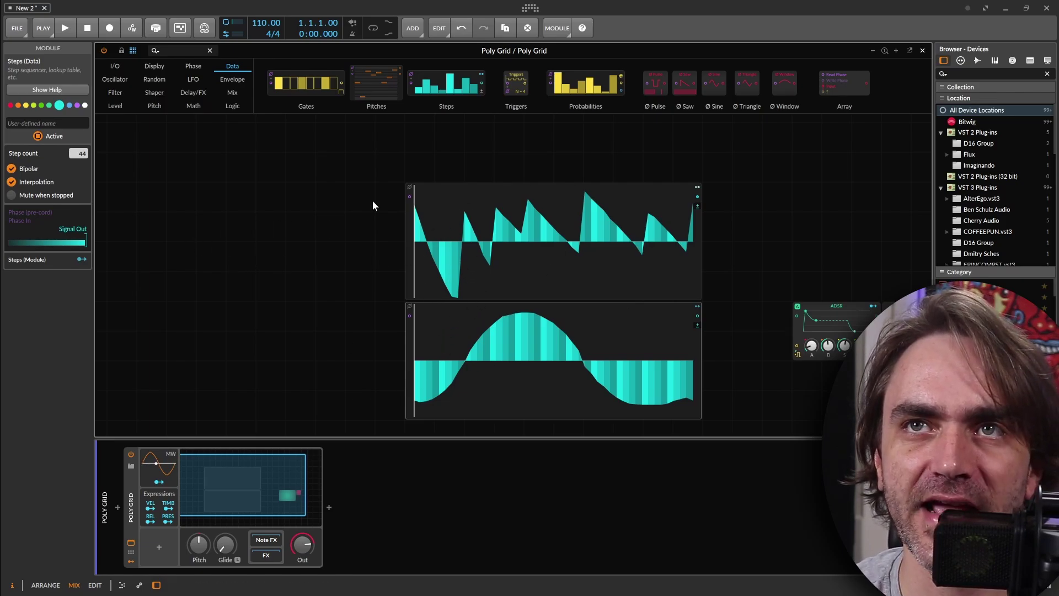
pyautogui.click(115, 79)
pyautogui.moveTo(351, 83); pyautogui.dragTo(409, 316)
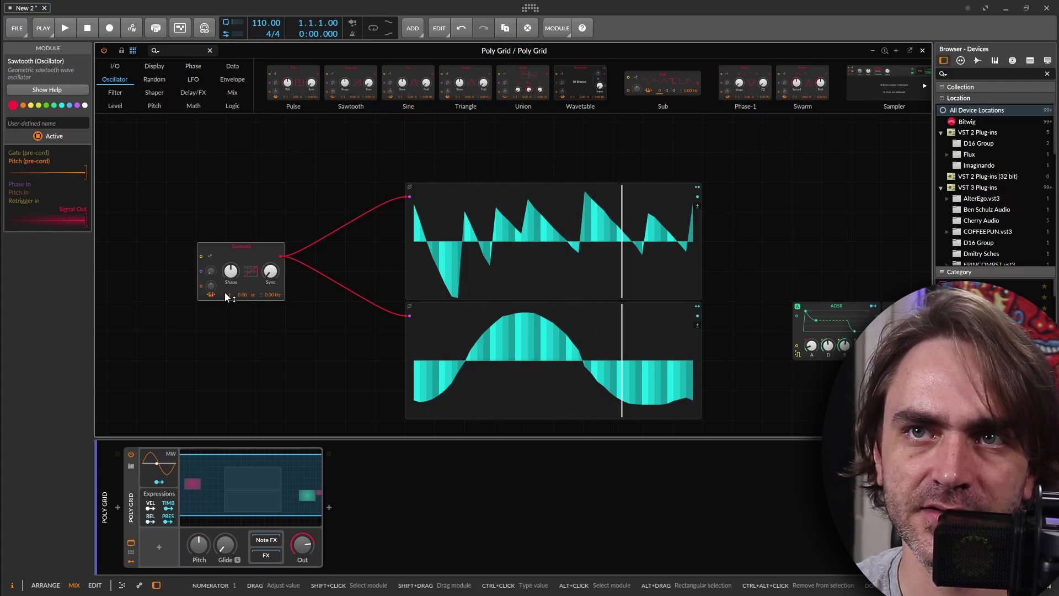
pyautogui.moveTo(235, 294); pyautogui.dragTo(235, 287)
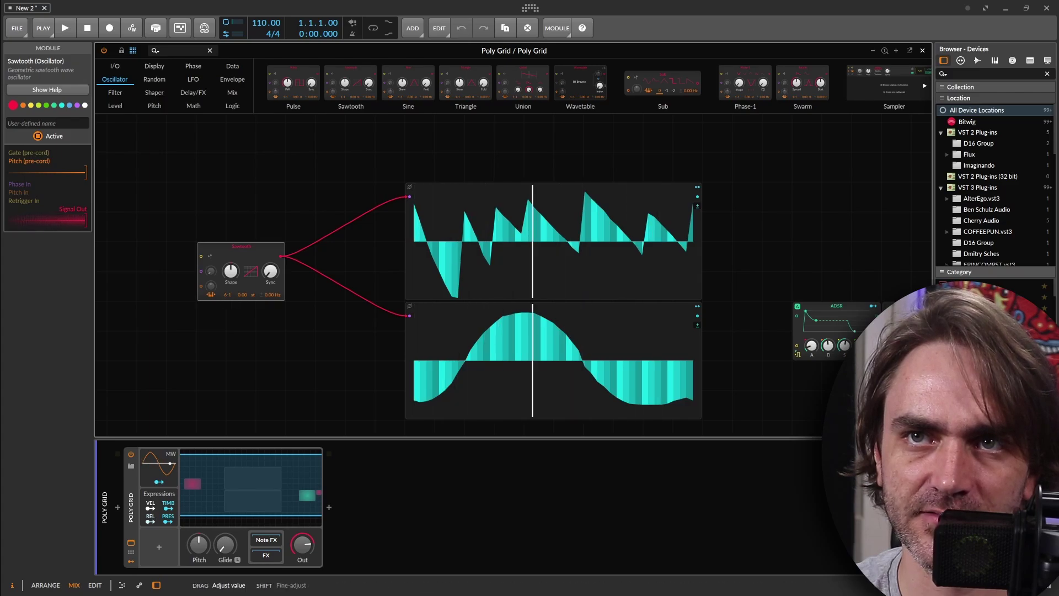
pyautogui.moveTo(208, 250); pyautogui.dragTo(149, 220)
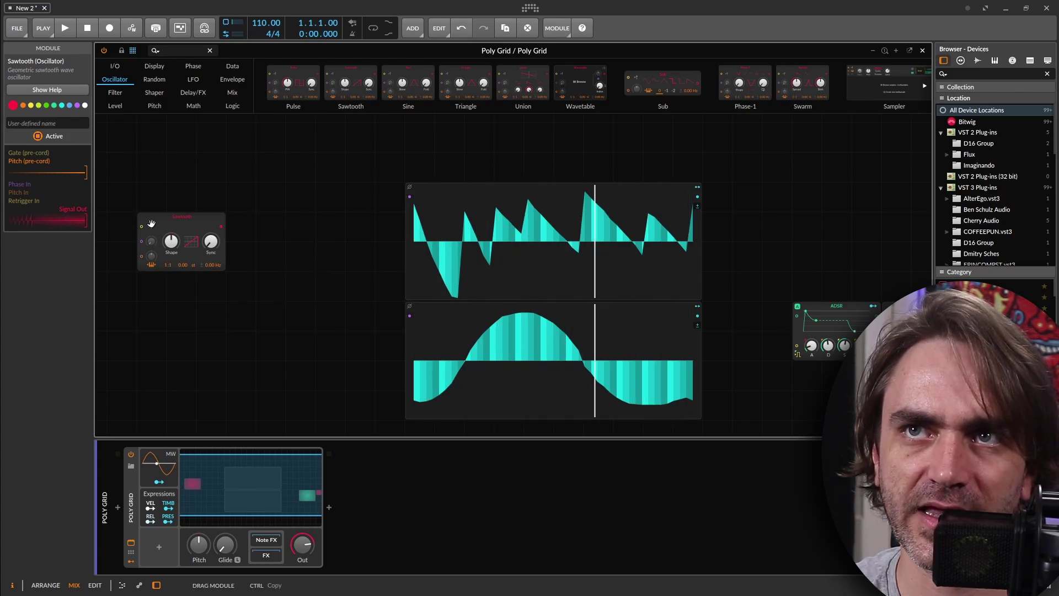
# Step: Replace the Sawtooth oscillator with a Phasor and connect its phase output to the phase inputs of both Steps modules
pyautogui.click(193, 65)
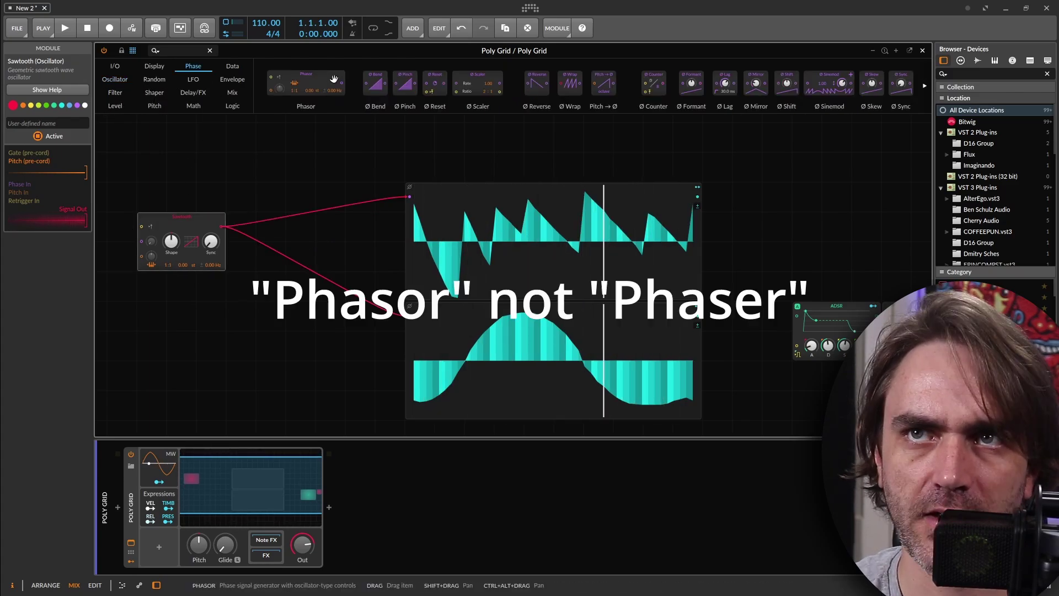
pyautogui.moveTo(294, 83); pyautogui.dragTo(189, 287)
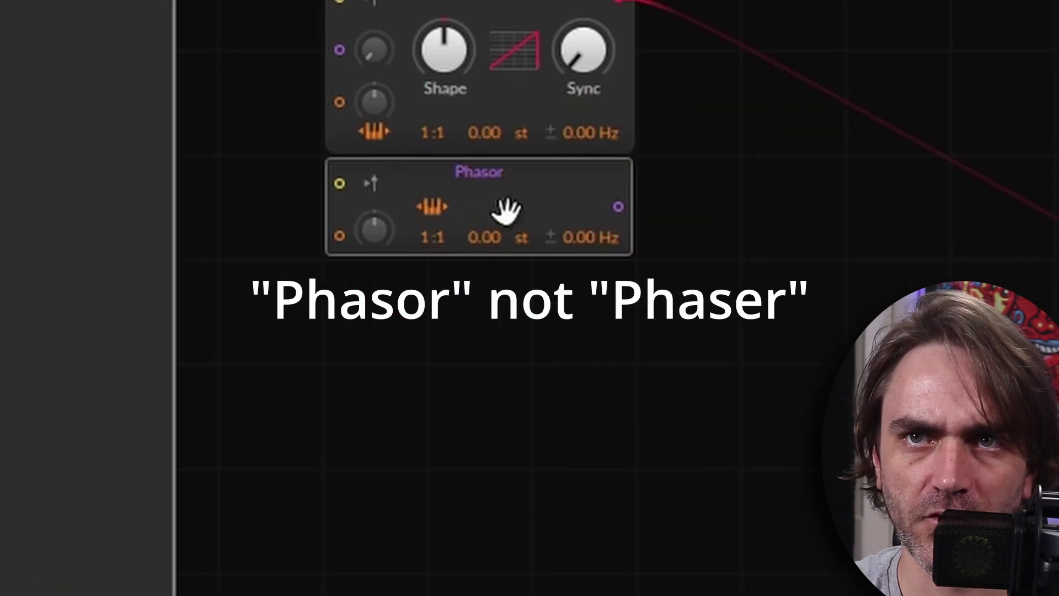
pyautogui.click(491, 2)
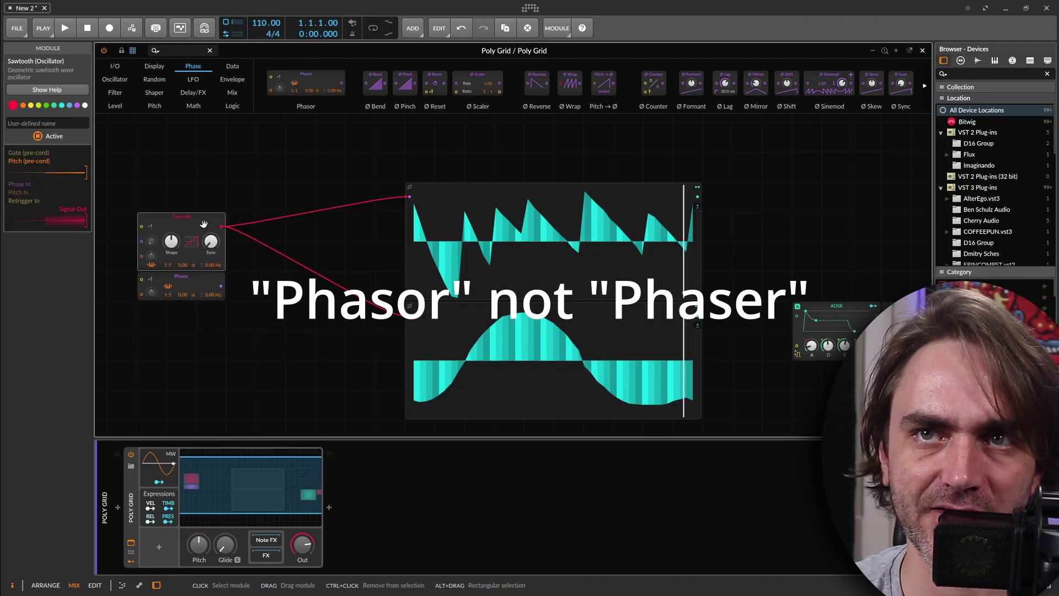
pyautogui.press('Delete')
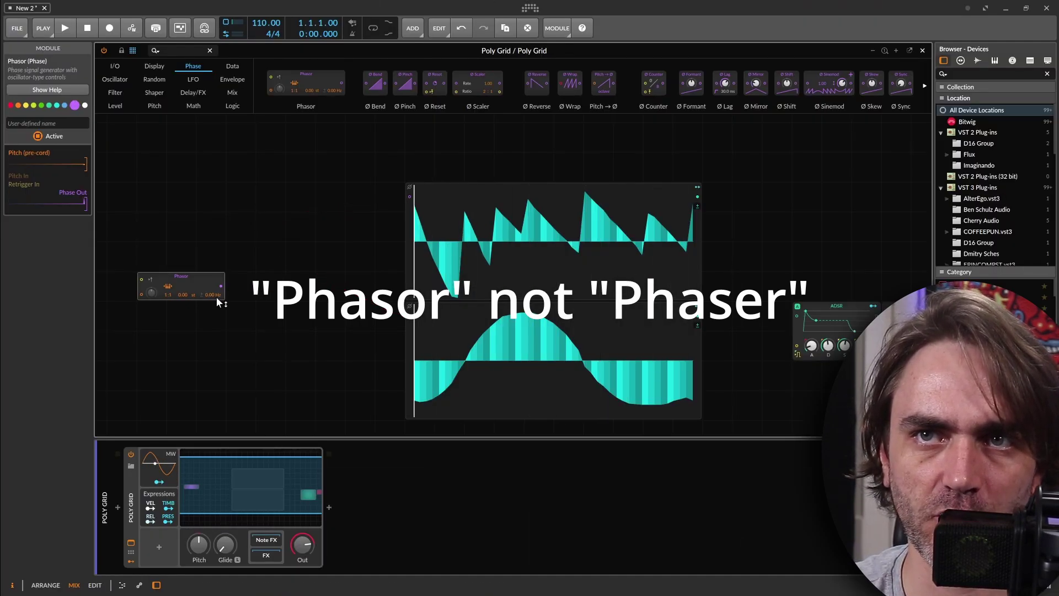
pyautogui.moveTo(220, 287); pyautogui.dragTo(408, 197)
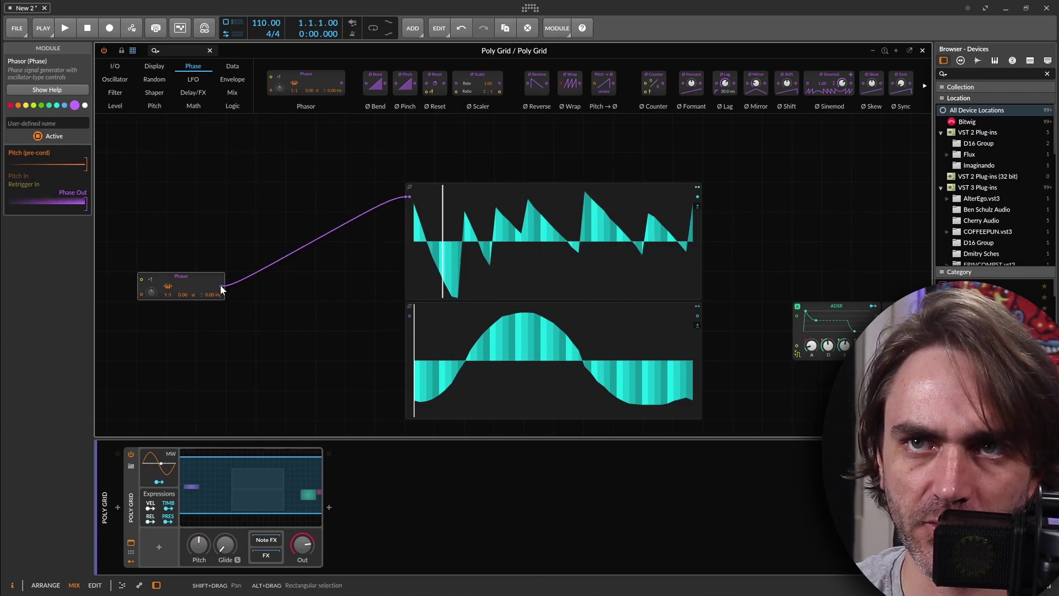
pyautogui.moveTo(439, 333); pyautogui.dragTo(410, 316)
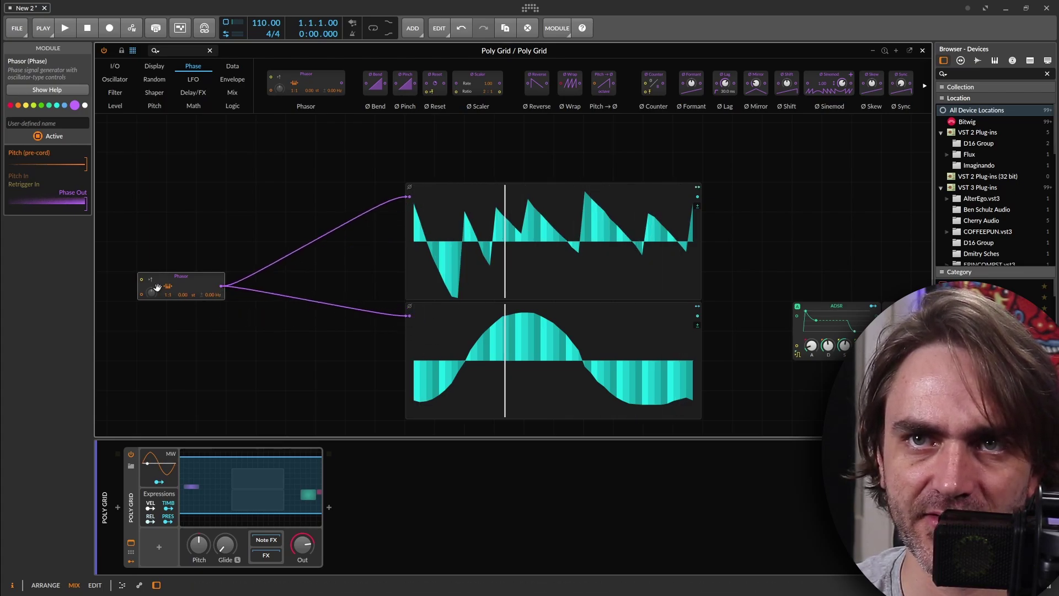
# Step: Slow down the Phasor by setting the denominator of its frequency ratio to 99
pyautogui.moveTo(174, 293); pyautogui.dragTo(163, 300)
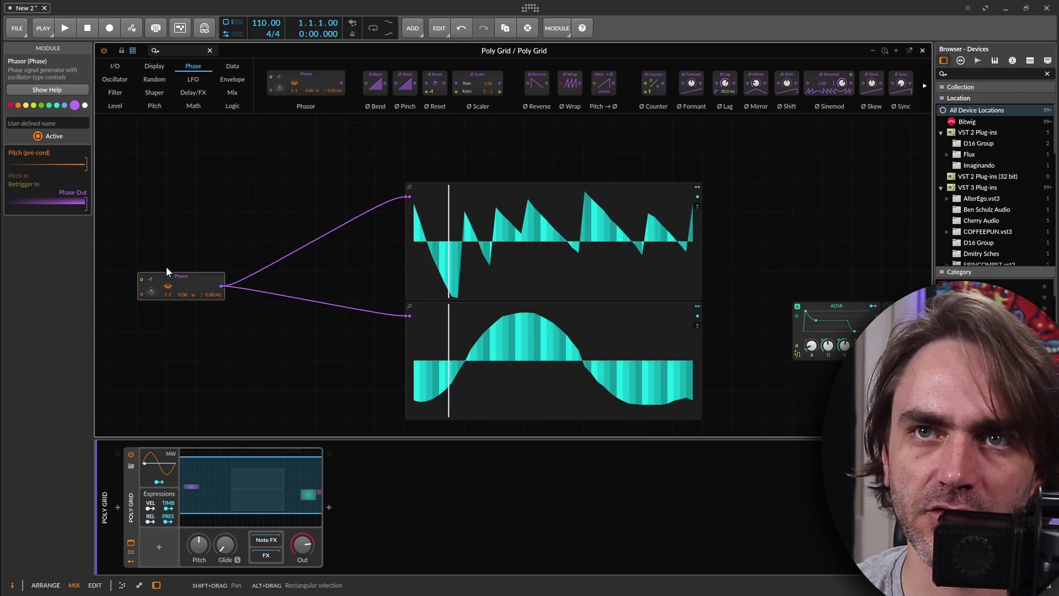
pyautogui.moveTo(183, 269); pyautogui.dragTo(272, 210)
pyautogui.moveTo(360, 202); pyautogui.dragTo(274, 187)
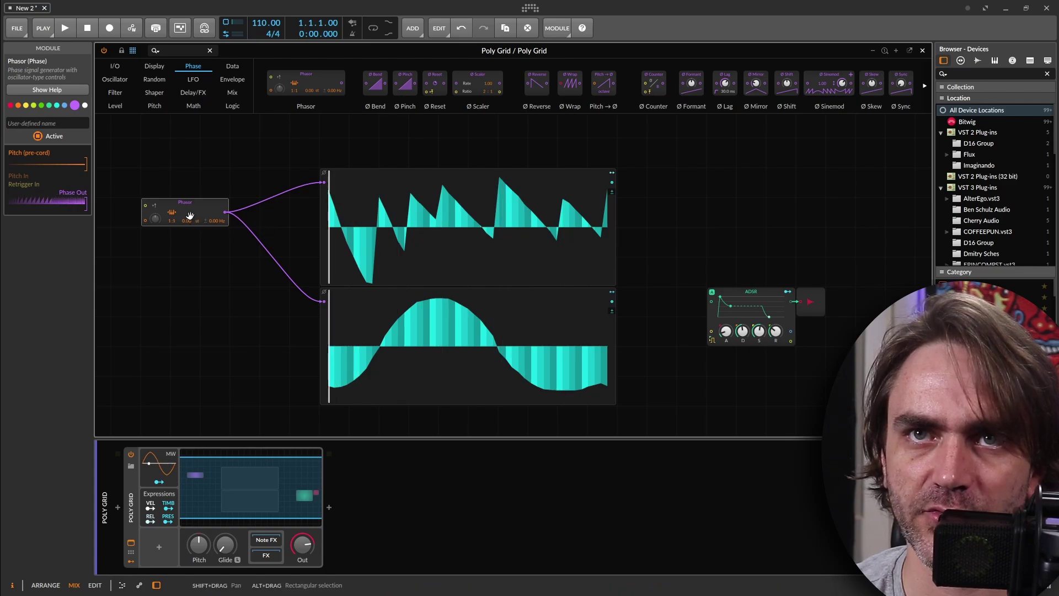
pyautogui.moveTo(174, 220); pyautogui.dragTo(174, 155)
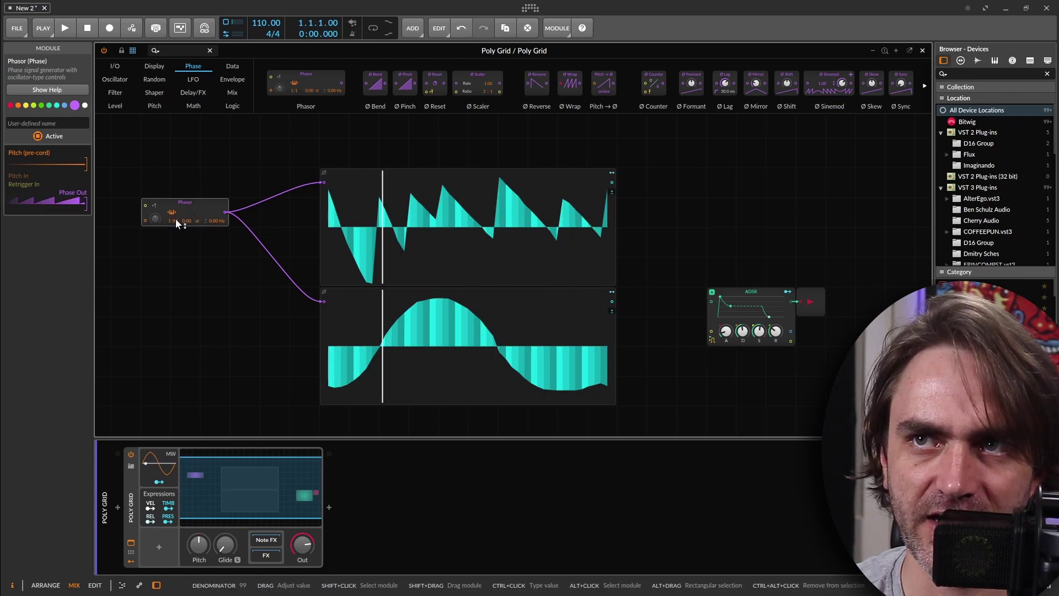
# Step: Move the ADSR and Audio Out modules together farther from the Steps modules to free space between them
pyautogui.moveTo(755, 200); pyautogui.dragTo(545, 410)
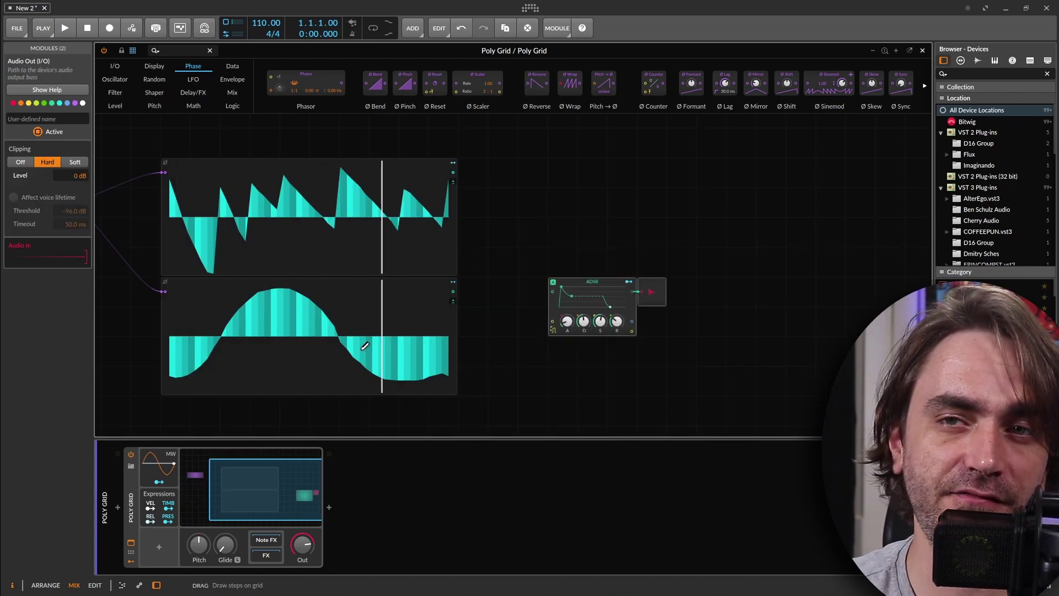
pyautogui.moveTo(559, 303); pyautogui.dragTo(798, 332)
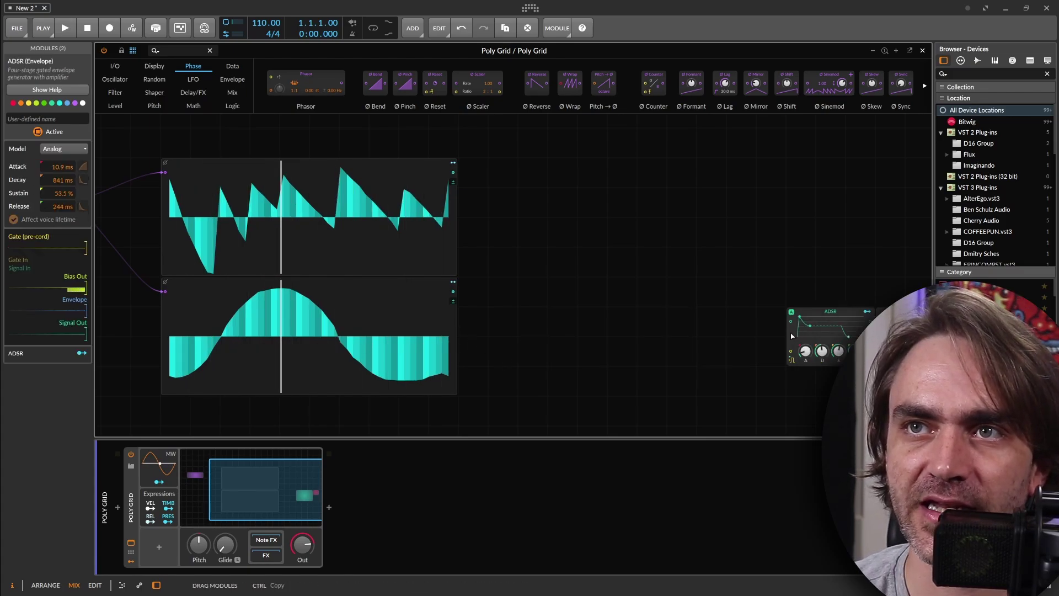
pyautogui.click(588, 258)
pyautogui.scroll(-3, 587, 259)
pyautogui.moveTo(588, 258); pyautogui.dragTo(538, 299)
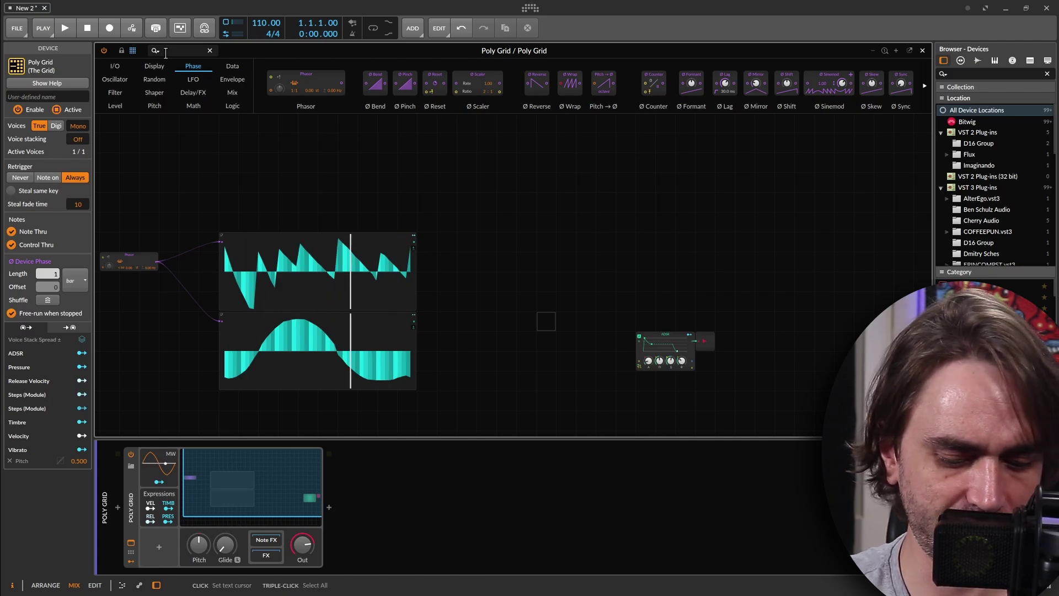
# Step: Add a Merge module beside the Steps modules and connect the two Steps outputs to its two signal inputs
pyautogui.click(165, 53)
pyautogui.write('mer')
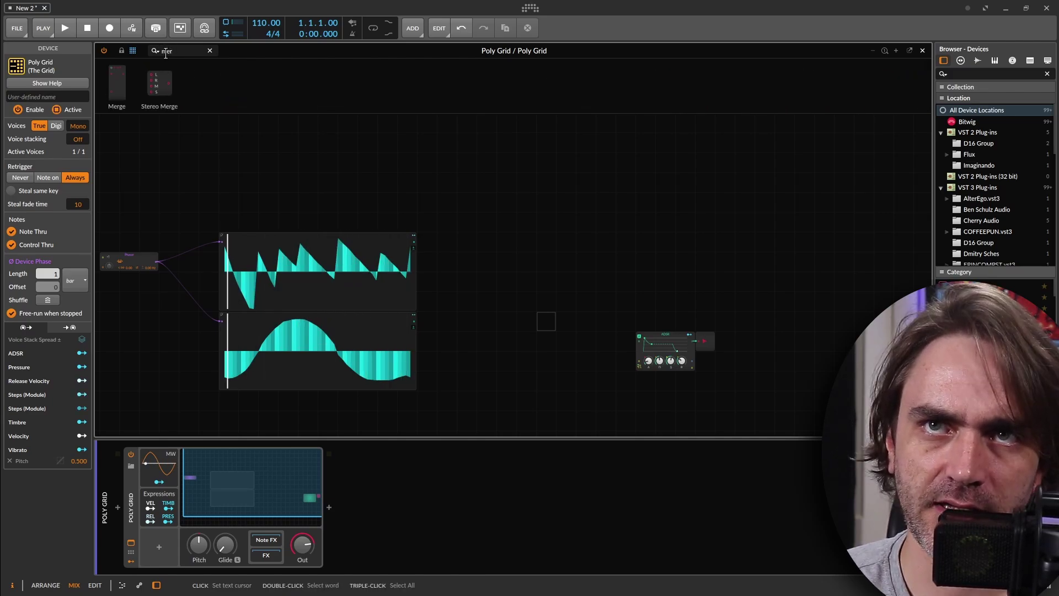
pyautogui.moveTo(116, 83); pyautogui.dragTo(512, 271)
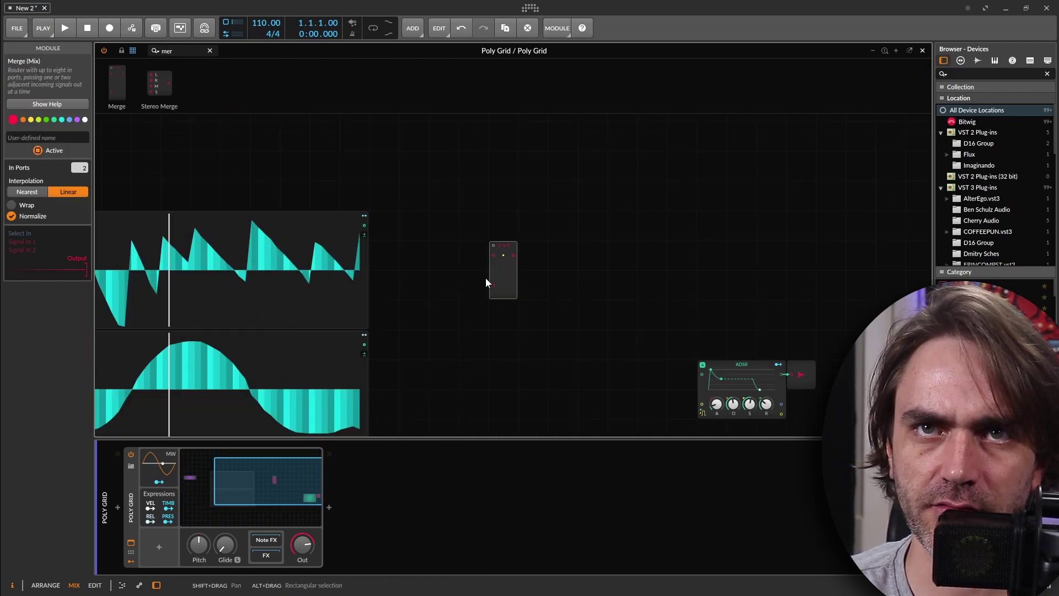
pyautogui.moveTo(364, 226); pyautogui.dragTo(494, 255)
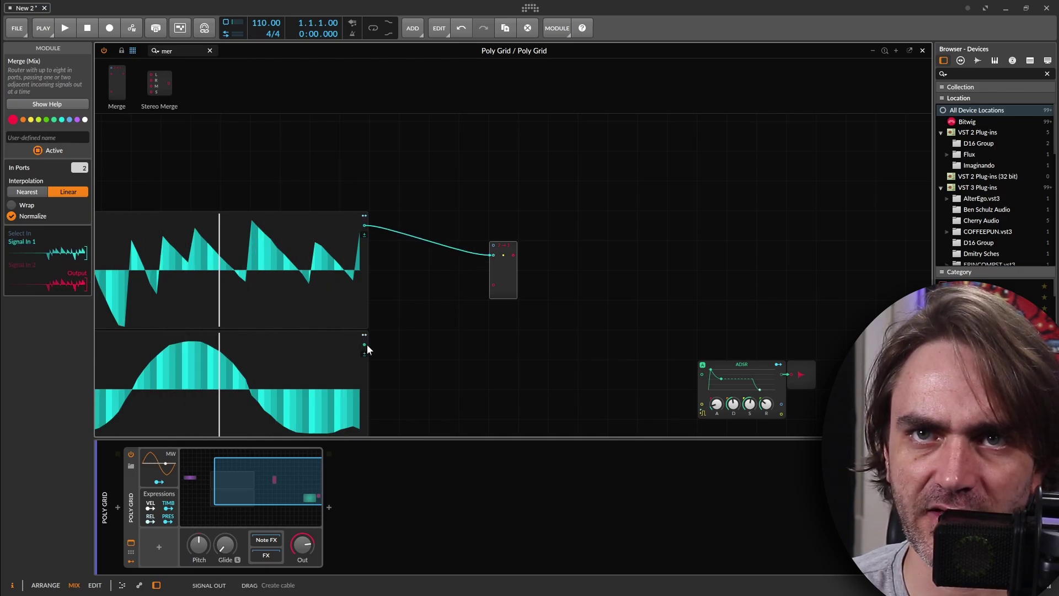
pyautogui.moveTo(365, 345); pyautogui.dragTo(491, 283)
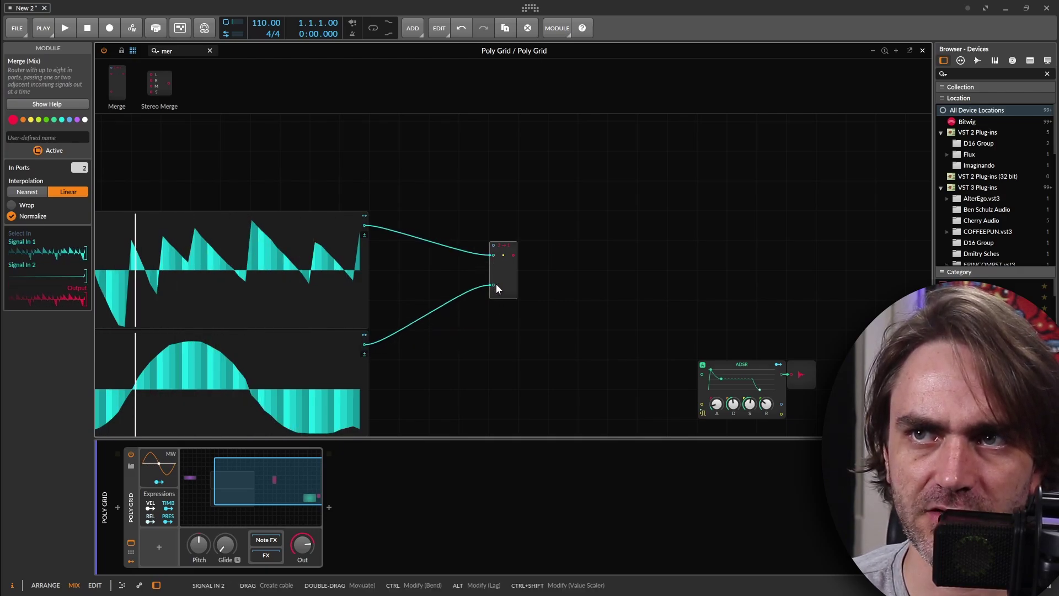
# Step: Add an enlarged Oscilloscope showing the Merge output and set its display mode to Fast
pyautogui.moveTo(180, 50); pyautogui.dragTo(26, 85)
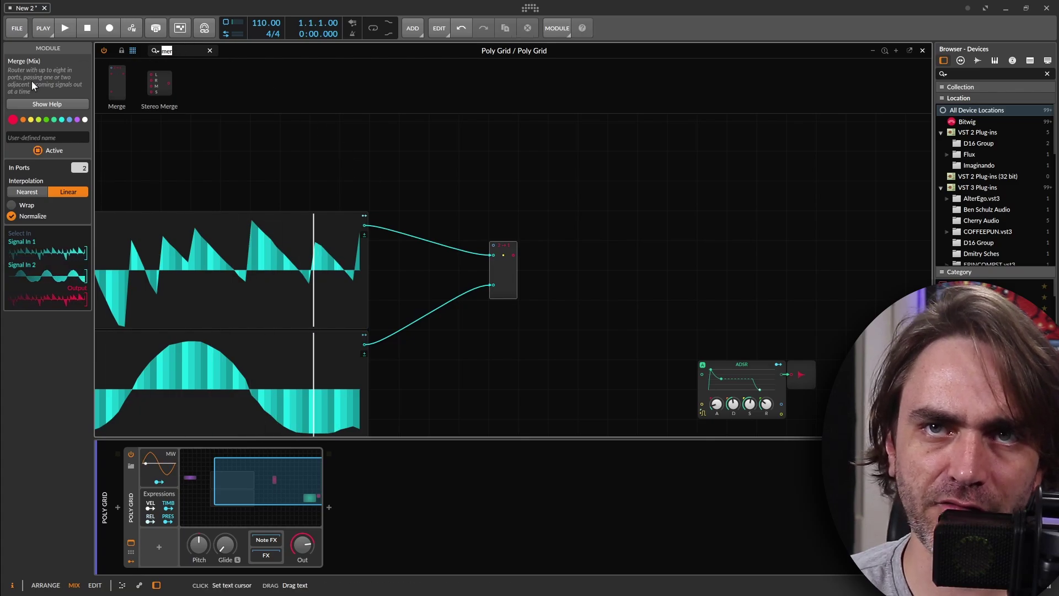
pyautogui.write('osc')
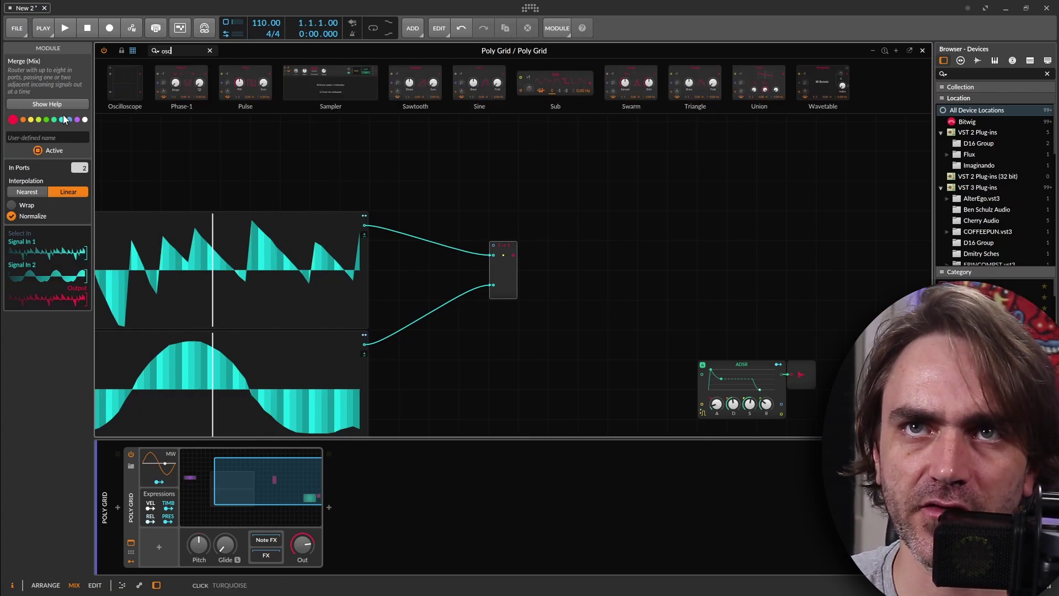
pyautogui.moveTo(124, 84); pyautogui.dragTo(666, 239)
pyautogui.moveTo(513, 255); pyautogui.dragTo(647, 223)
pyautogui.moveTo(696, 269); pyautogui.dragTo(827, 325)
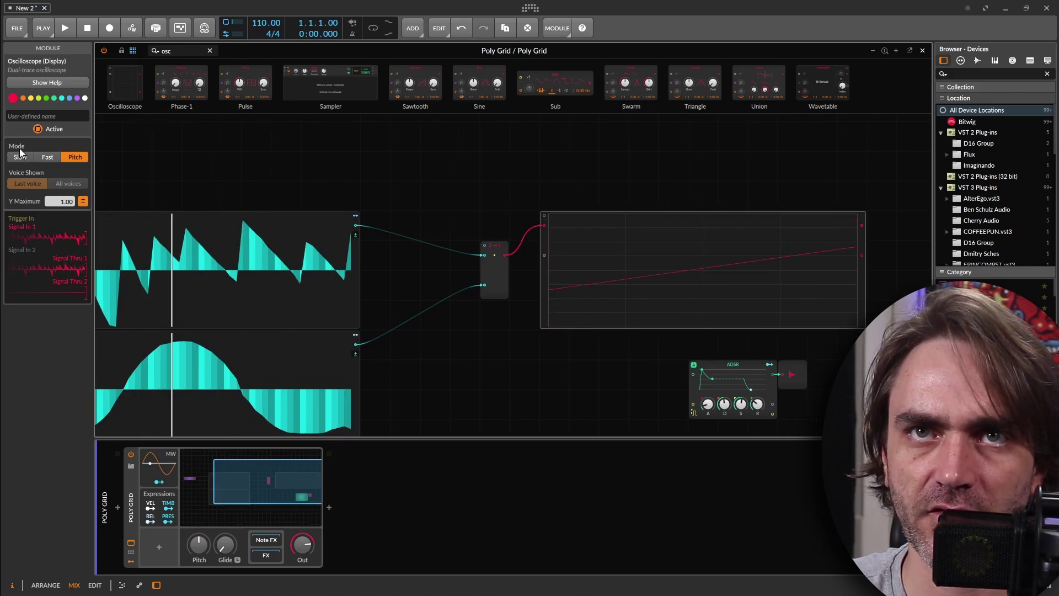
pyautogui.click(20, 156)
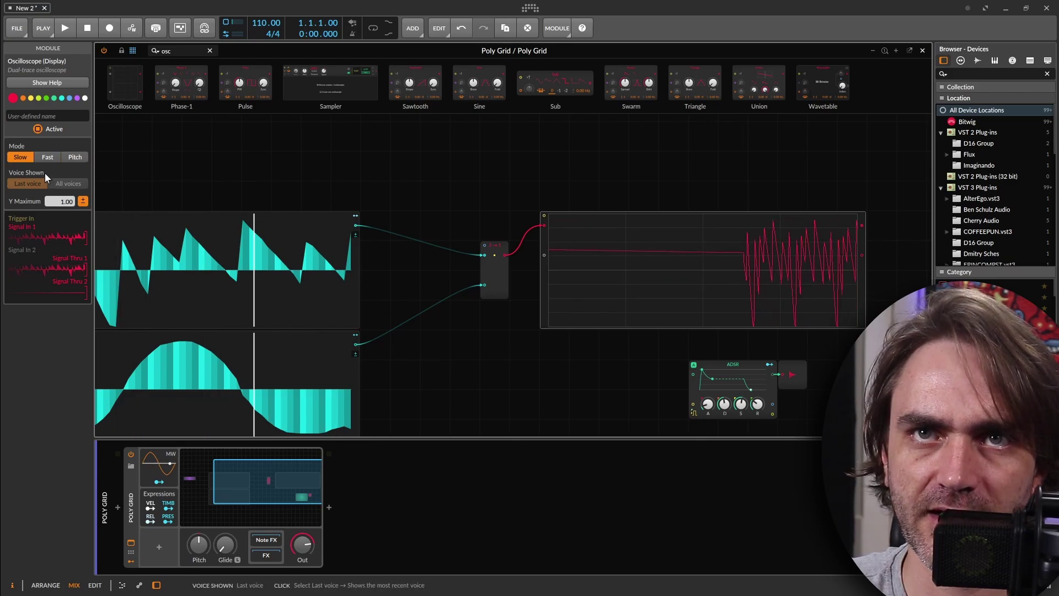
pyautogui.click(47, 157)
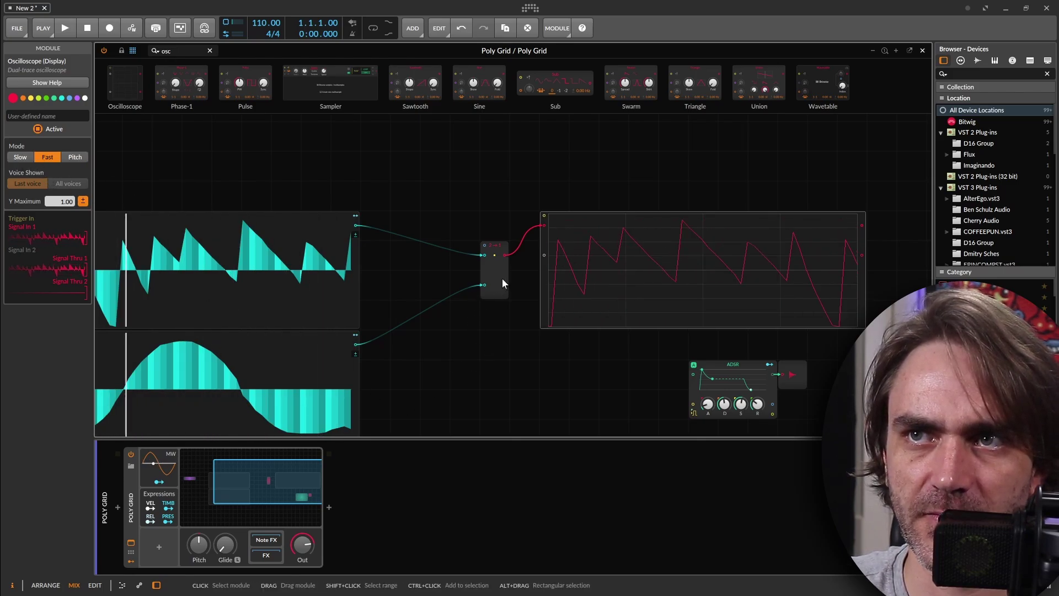
# Step: Add a Value module above the Merge and connect it to the Merge's select input
pyautogui.click(166, 48)
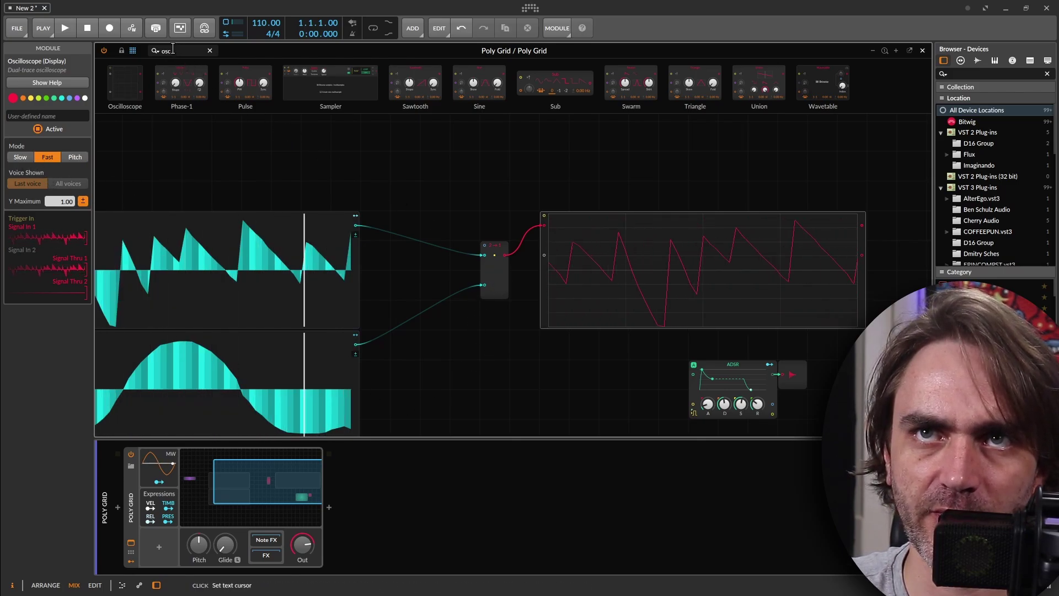
pyautogui.write('val')
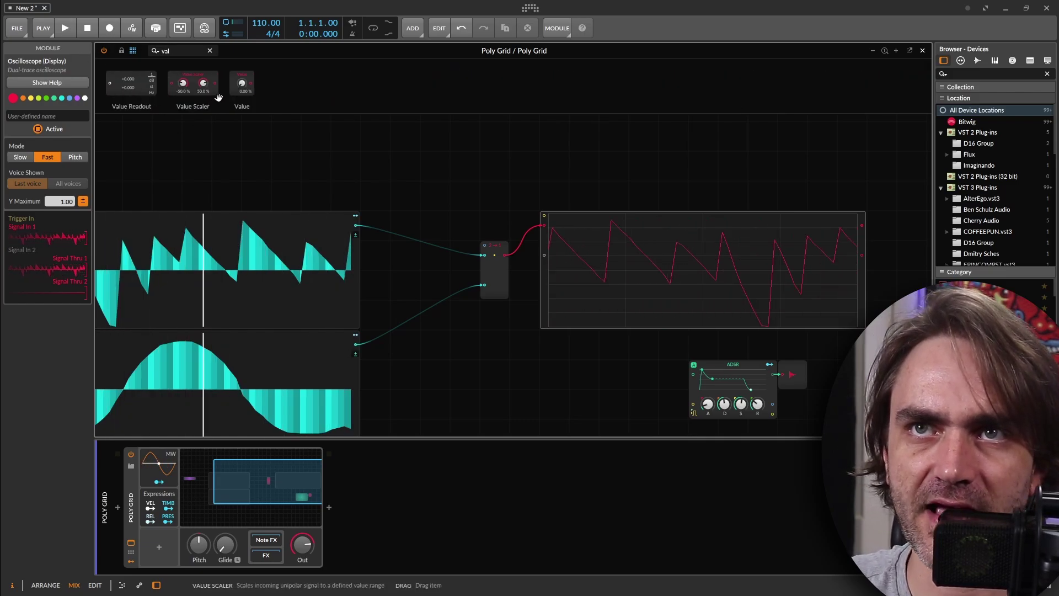
pyautogui.moveTo(242, 83); pyautogui.dragTo(481, 244)
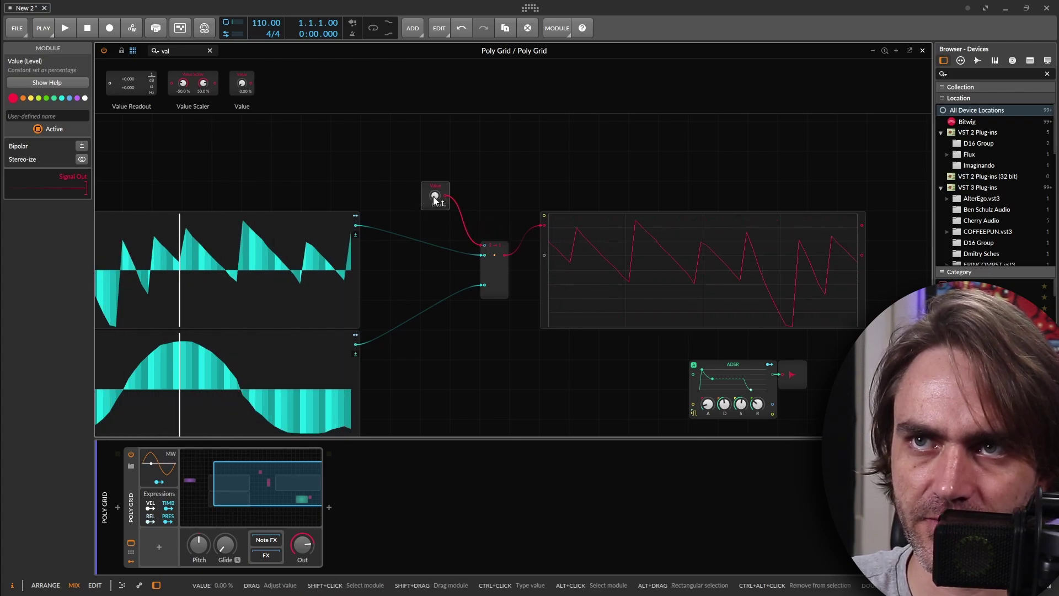
# Step: Sweep the Value module between both Merge inputs, comparing Nearest and Linear interpolation on the Oscilloscope
pyautogui.moveTo(434, 198); pyautogui.dragTo(434, 160)
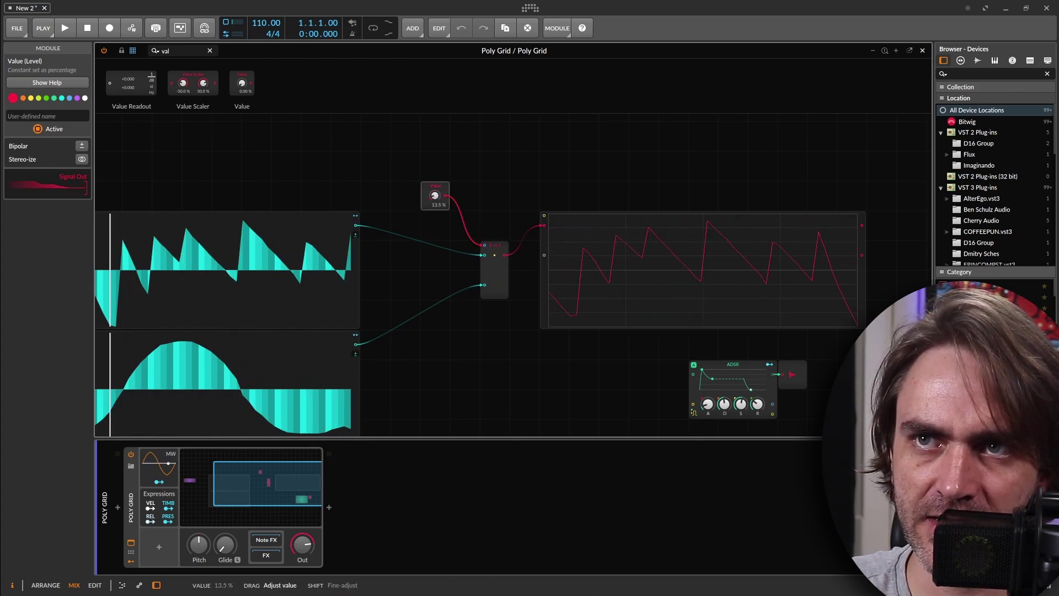
pyautogui.click(500, 271)
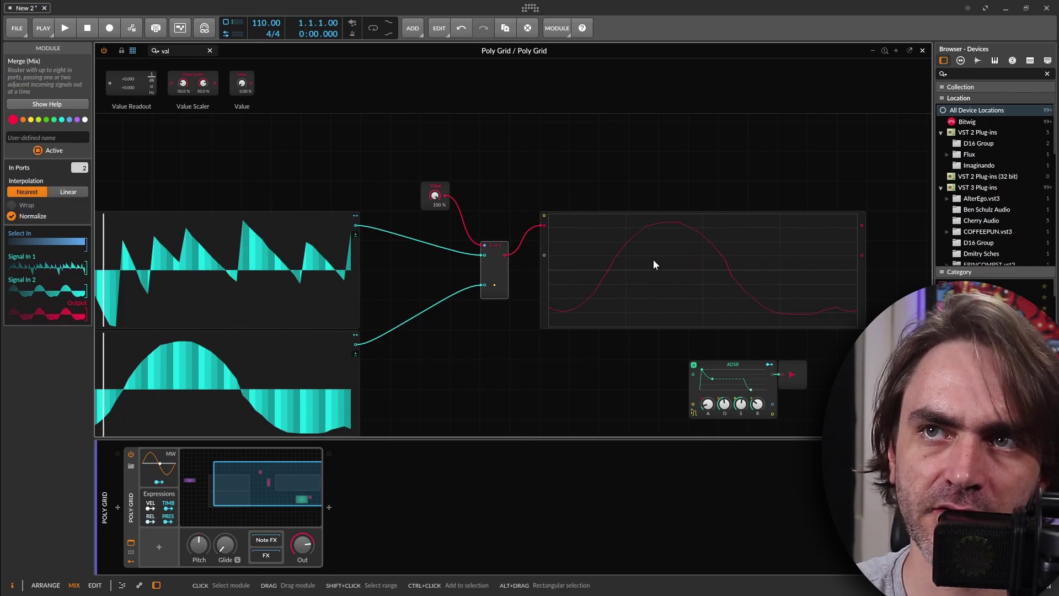
pyautogui.moveTo(430, 196); pyautogui.dragTo(430, 198)
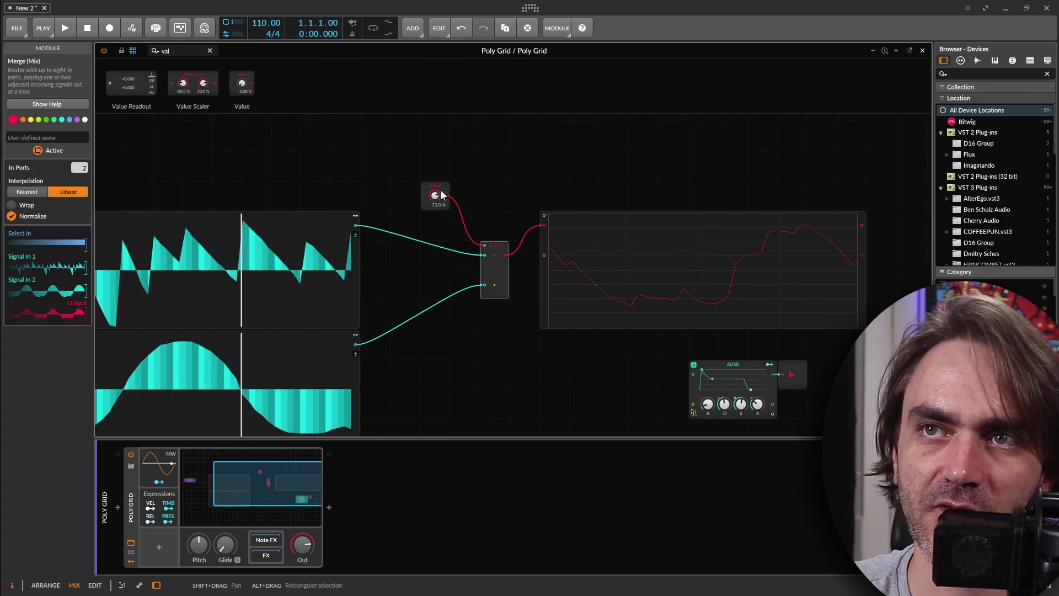
pyautogui.moveTo(442, 192); pyautogui.dragTo(441, 211)
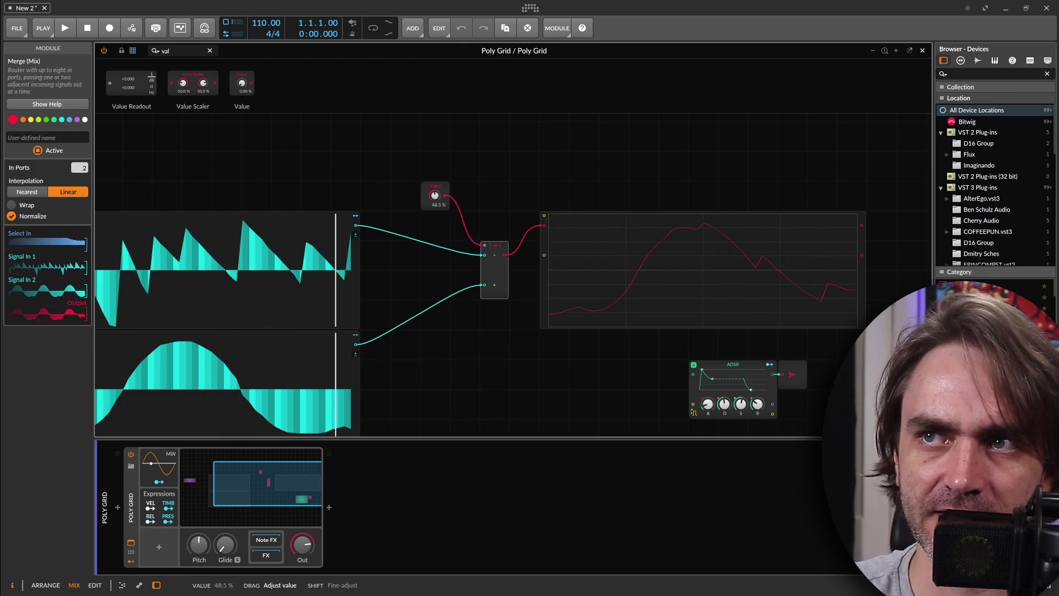
pyautogui.moveTo(434, 196); pyautogui.dragTo(435, 149)
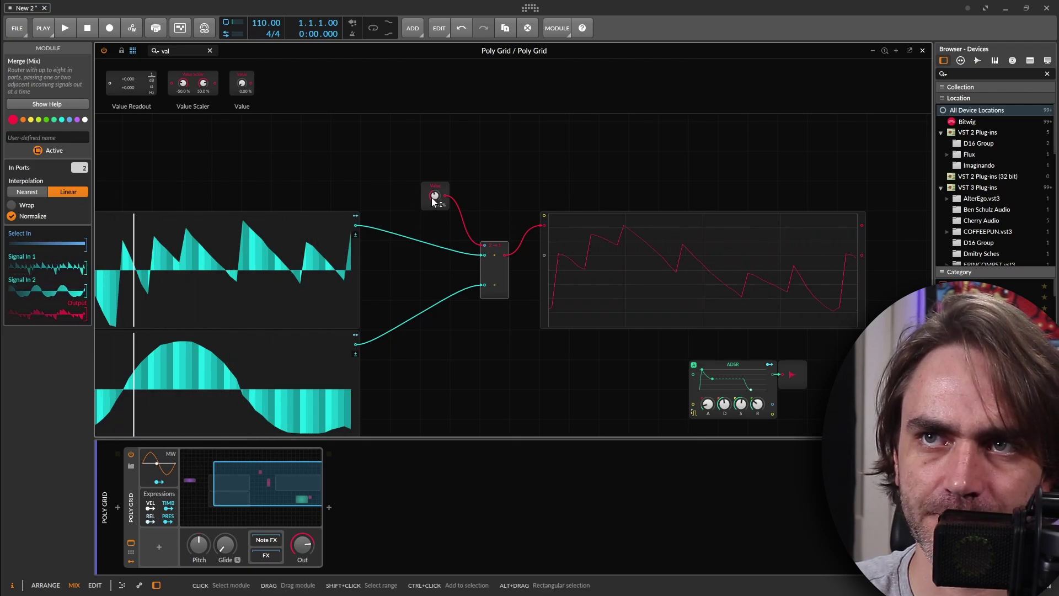
pyautogui.moveTo(435, 196); pyautogui.dragTo(435, 243)
pyautogui.moveTo(435, 196); pyautogui.dragTo(435, 243)
# Step: Move the Oscilloscope slightly up and connect the Merge output to the ADSR's signal input
pyautogui.moveTo(426, 147); pyautogui.dragTo(579, 97)
pyautogui.scroll(-3, 601, 147)
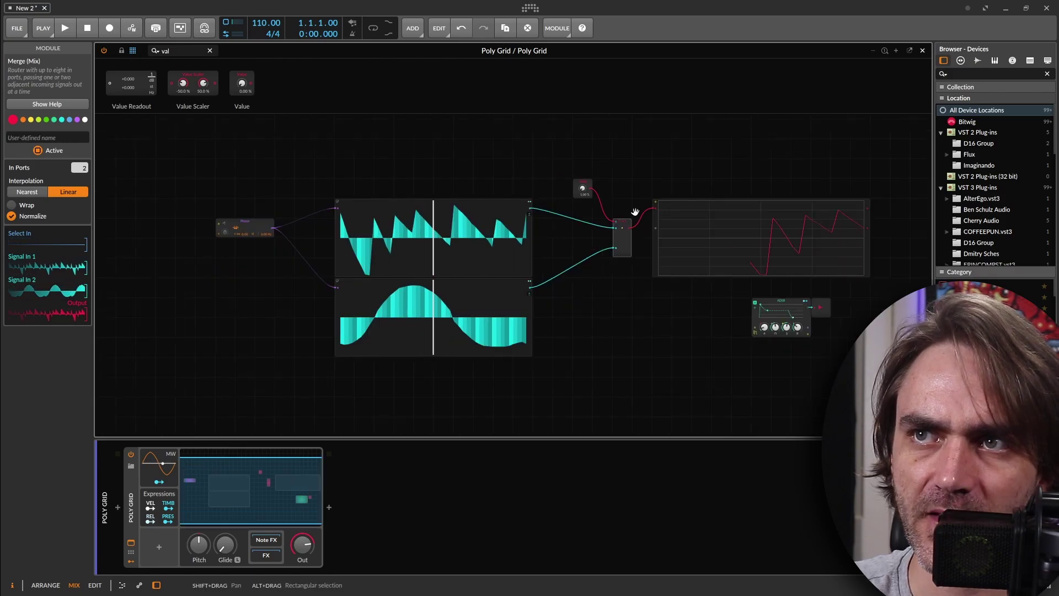
pyautogui.moveTo(634, 218); pyautogui.dragTo(489, 183)
pyautogui.moveTo(714, 166); pyautogui.dragTo(711, 144)
pyautogui.moveTo(476, 190); pyautogui.dragTo(603, 274)
pyautogui.moveTo(176, 275); pyautogui.dragTo(248, 324)
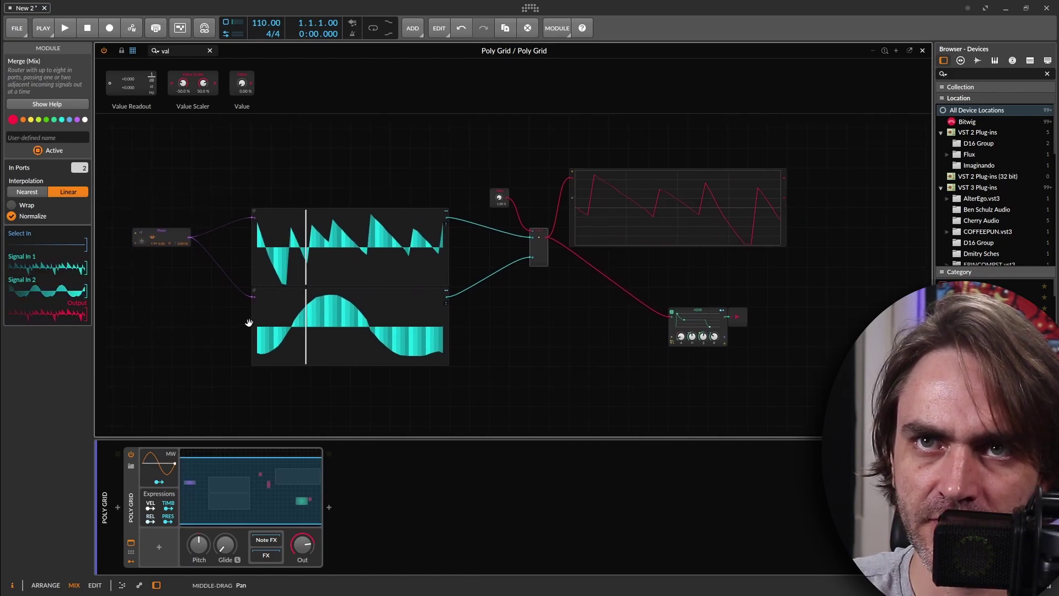
# Step: Set the Phasor's frequency ratio to 1:1
pyautogui.scroll(1, 150, 259)
pyautogui.scroll(3, 150, 259)
pyautogui.moveTo(252, 281); pyautogui.dragTo(833, 257)
pyautogui.moveTo(206, 224); pyautogui.dragTo(206, 331)
pyautogui.scroll(-3, 513, 275)
pyautogui.scroll(-2, 616, 312)
# Step: Narrow both Steps modules and arrange the Merge, Value and ADSR compactly beside them, with the Oscilloscope below
pyautogui.moveTo(616, 312); pyautogui.dragTo(408, 286)
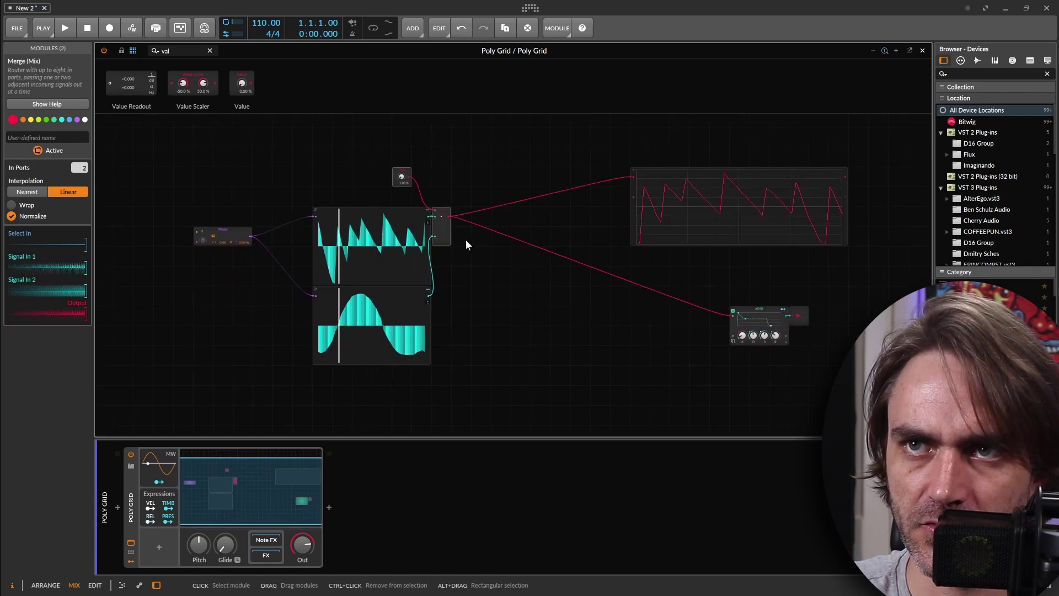
pyautogui.click(521, 256)
pyautogui.moveTo(854, 298); pyautogui.dragTo(662, 350)
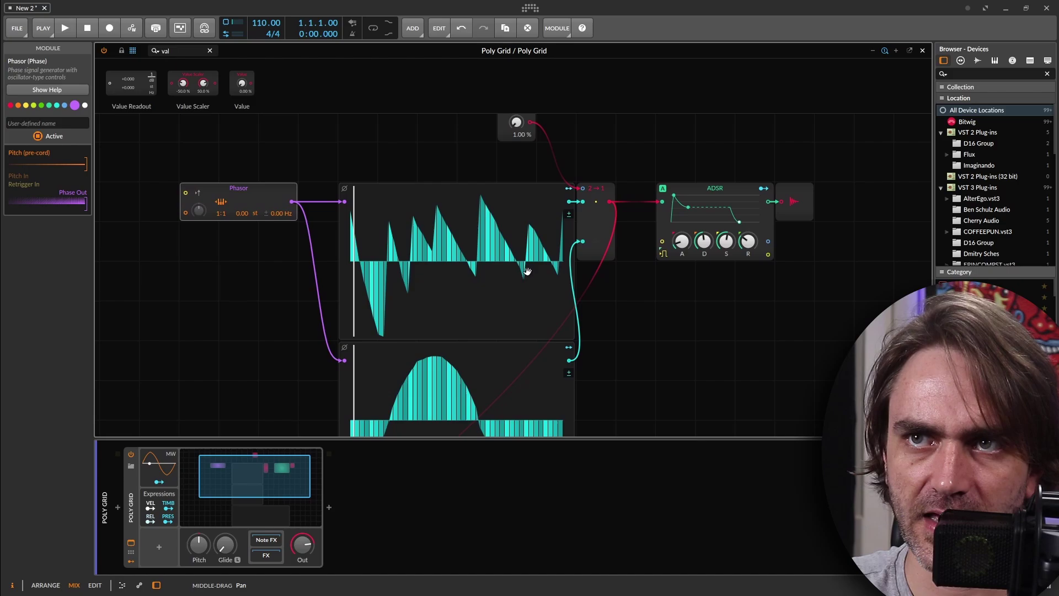
pyautogui.moveTo(524, 270); pyautogui.dragTo(483, 303)
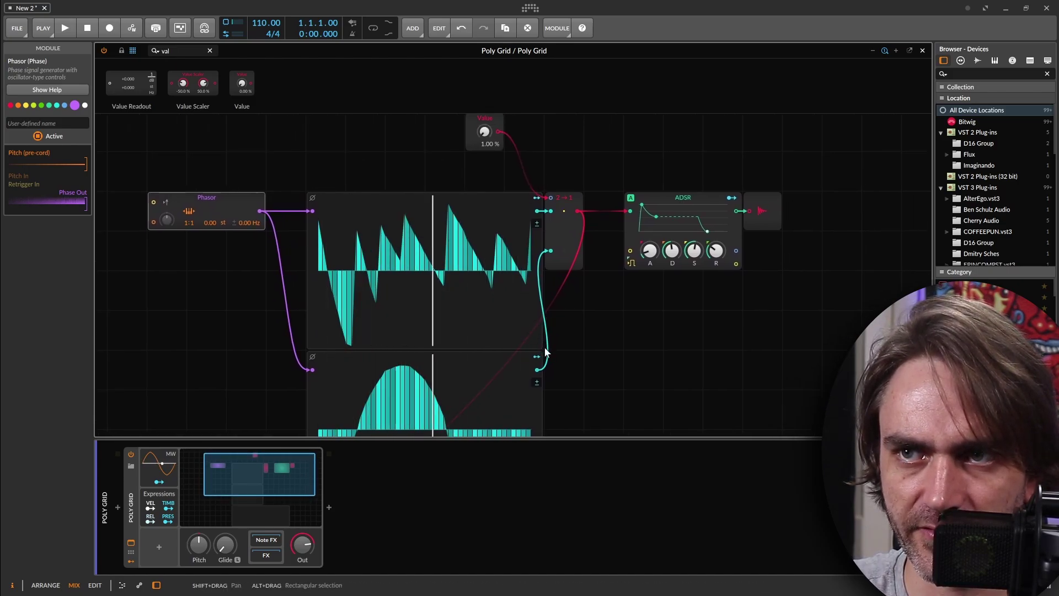
pyautogui.moveTo(500, 125); pyautogui.dragTo(560, 267)
pyautogui.moveTo(560, 266); pyautogui.dragTo(560, 271)
# Step: Insert a Delay+ device after the Poly Grid in the device chain
pyautogui.click(285, 492)
pyautogui.click(329, 507)
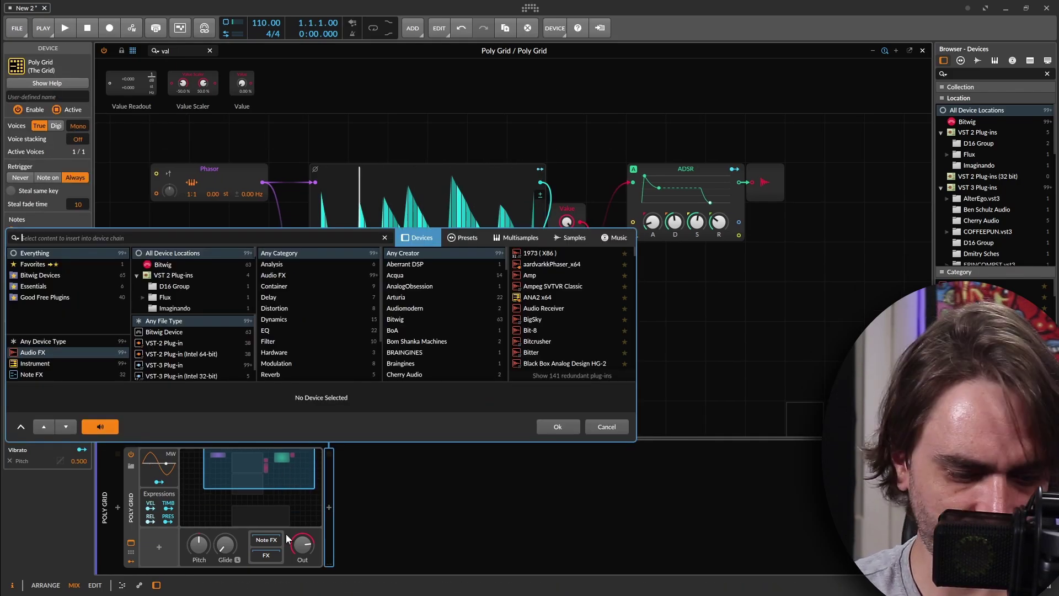
pyautogui.write('del')
pyautogui.press('Return')
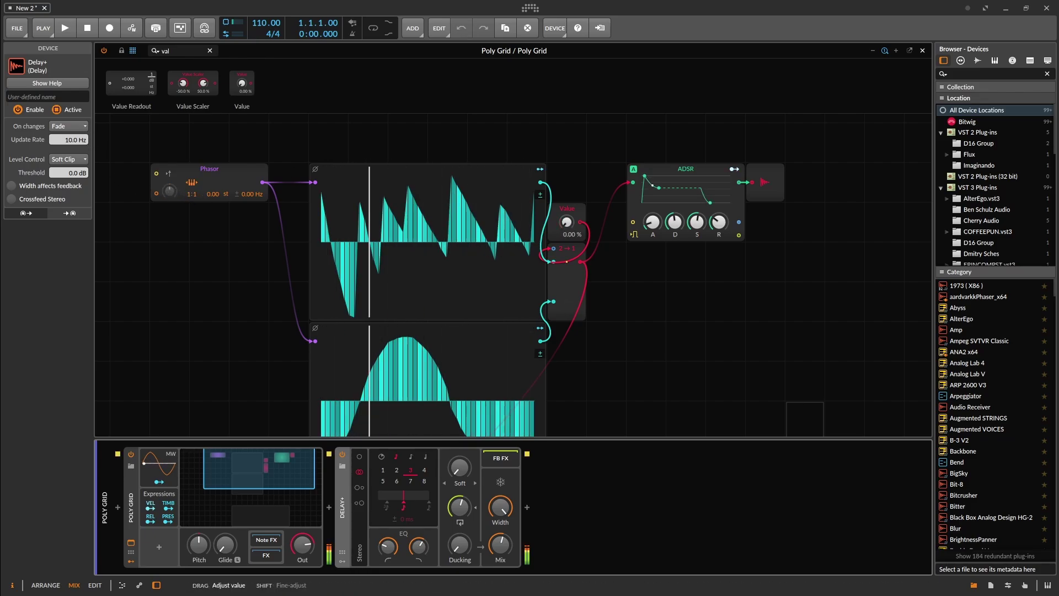
# Step: Set the Phasor's frequency ratio to 1:2 and sweep the Value module to audition the waveform blend
pyautogui.moveTo(195, 193); pyautogui.dragTo(194, 205)
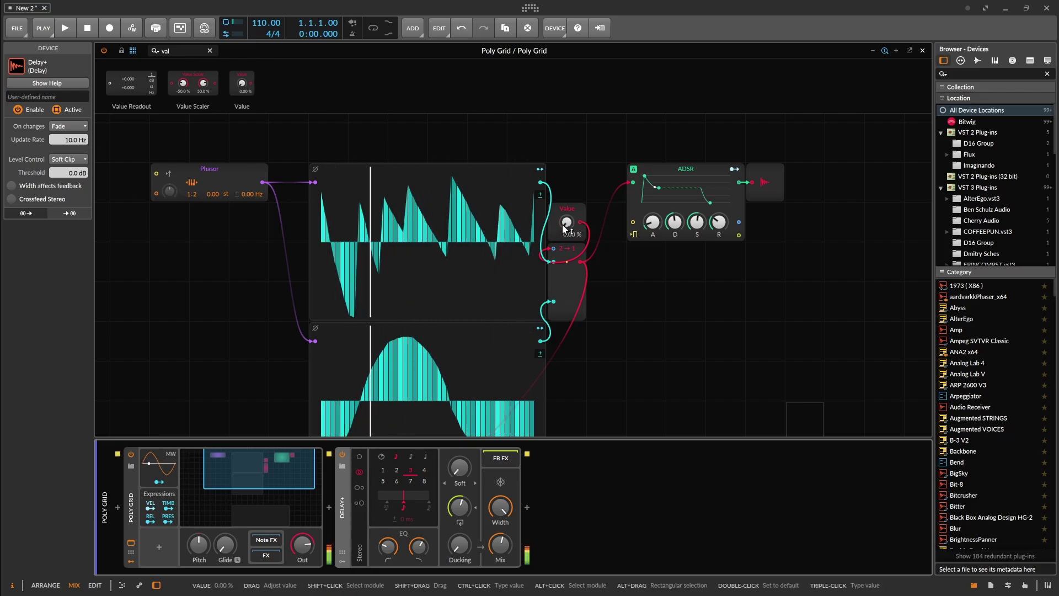
pyautogui.moveTo(567, 221); pyautogui.dragTo(567, 182)
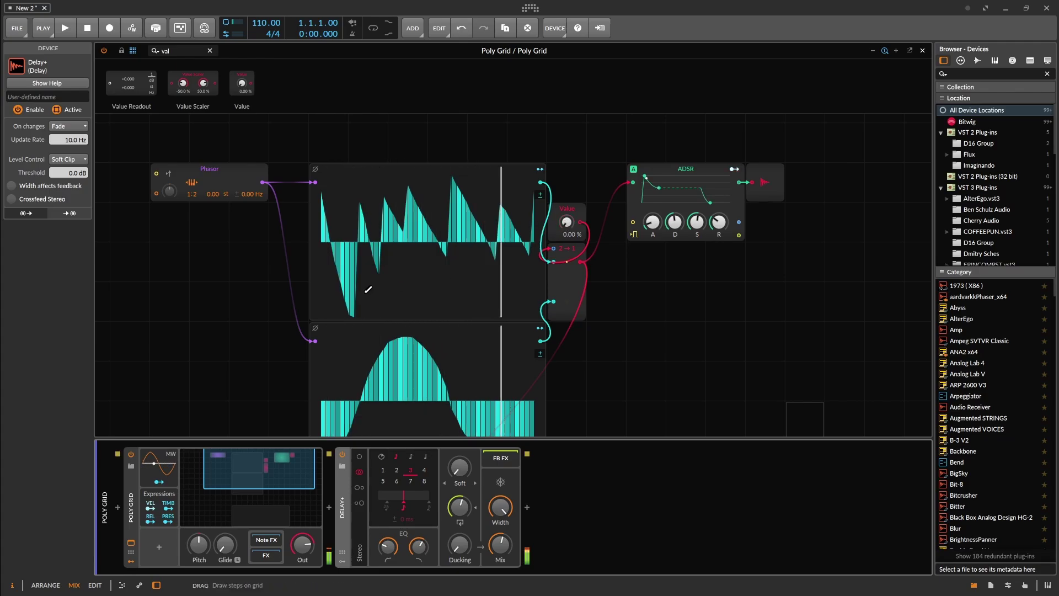
# Step: Redraw the lower Steps waveform with irregular sharp peaks and a deep trough, and audition the blend with the Value module
pyautogui.scroll(-1, 362, 336)
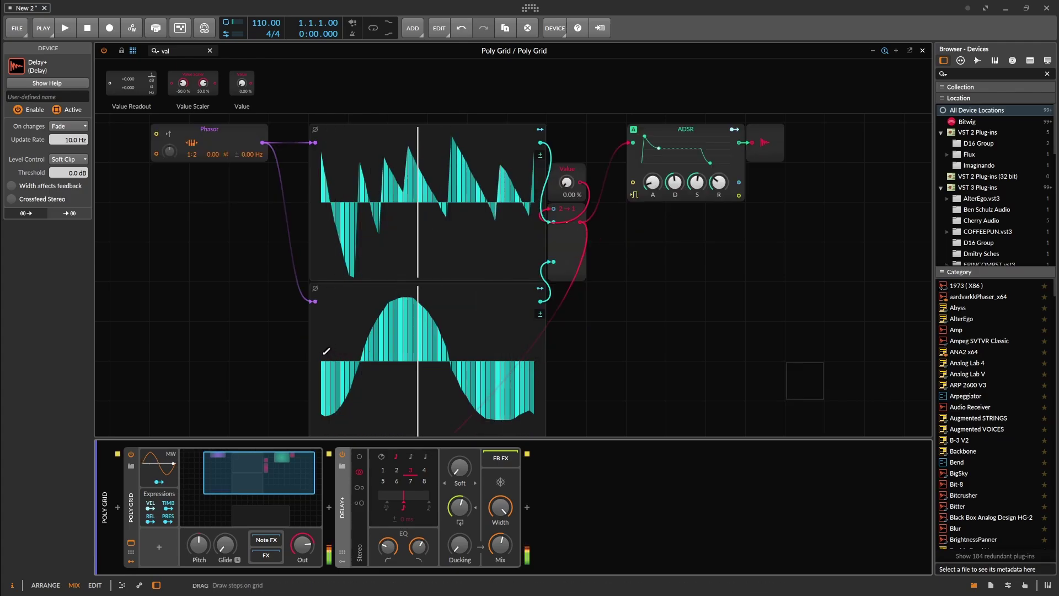
pyautogui.moveTo(331, 364)
pyautogui.mouseDown()
pyautogui.moveTo(363, 317)
pyautogui.moveTo(367, 379)
pyautogui.moveTo(415, 408)
pyautogui.moveTo(529, 307)
pyautogui.mouseUp()
pyautogui.moveTo(566, 182); pyautogui.dragTo(567, 162)
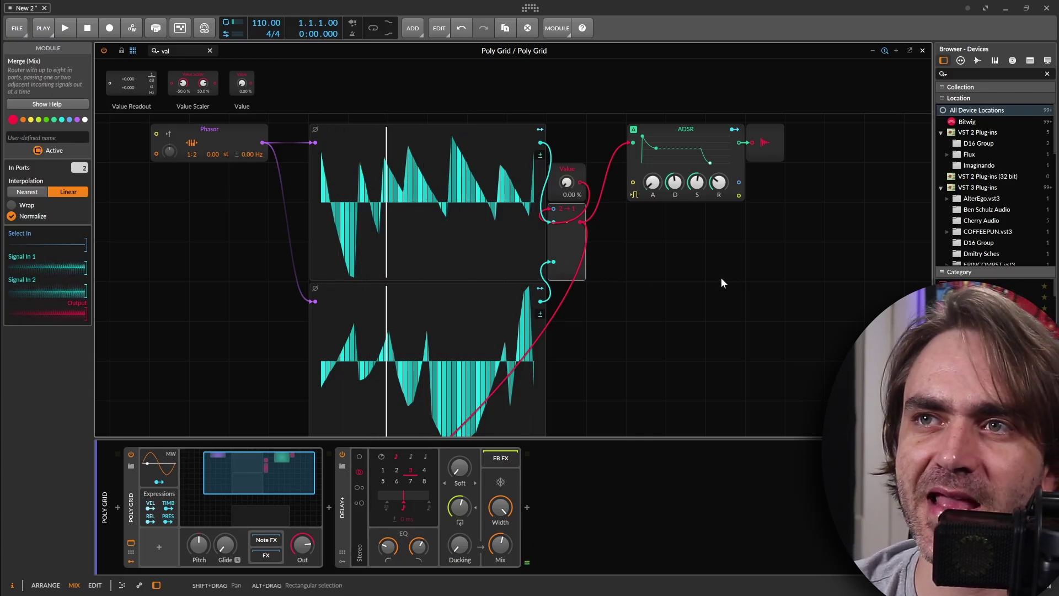
# Step: Set the Merge module's number of in ports to 4
pyautogui.moveTo(704, 292); pyautogui.dragTo(678, 266)
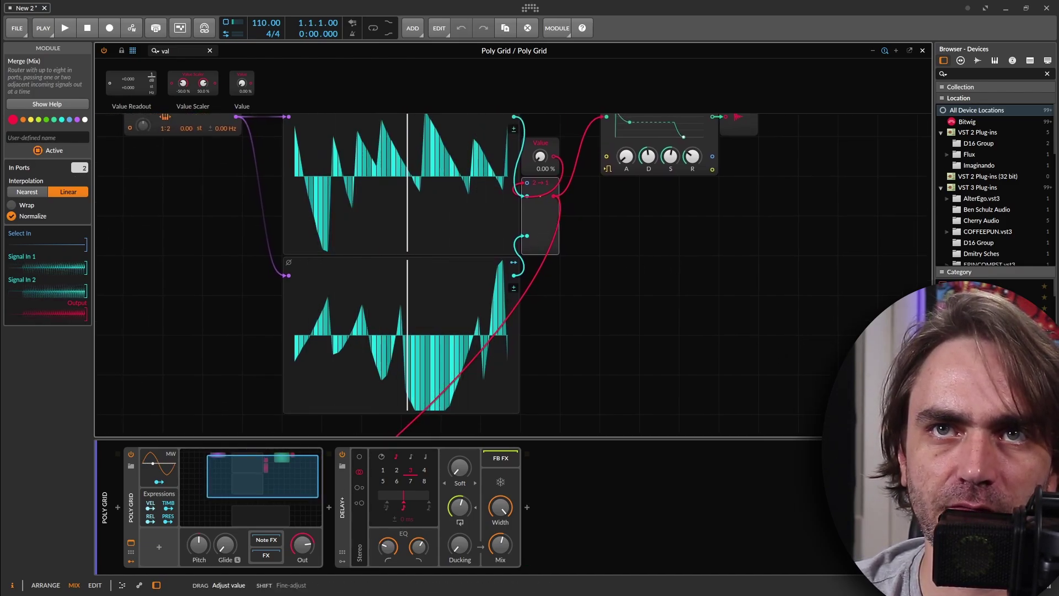
pyautogui.moveTo(84, 165); pyautogui.dragTo(84, 145)
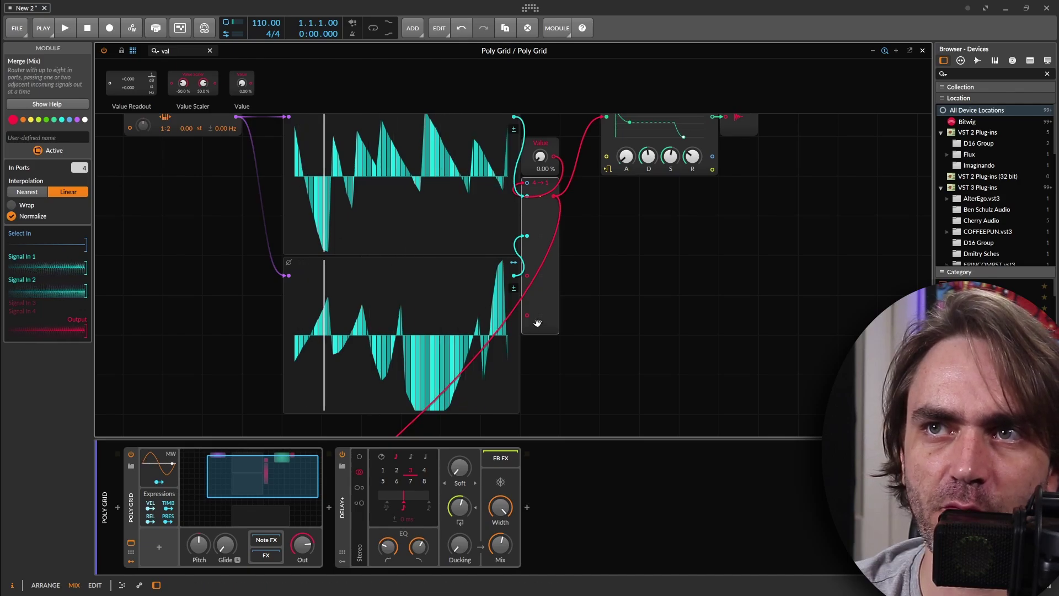
pyautogui.moveTo(605, 280); pyautogui.dragTo(629, 198)
# Step: Move the Phasor farther away from the two Steps modules to free space between them
pyautogui.click(538, 282)
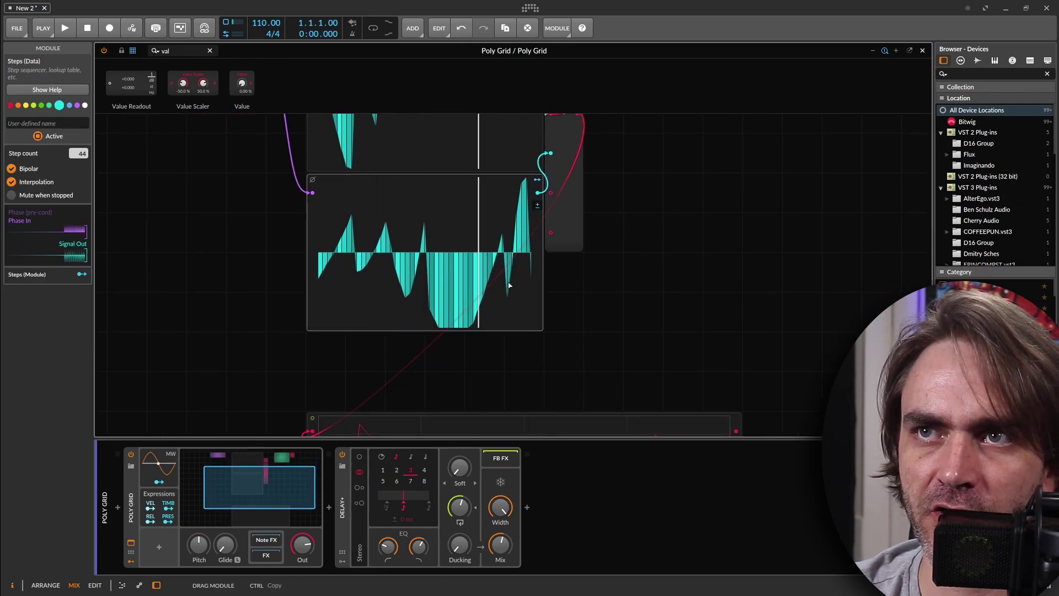
pyautogui.moveTo(506, 286); pyautogui.dragTo(543, 281)
pyautogui.moveTo(622, 255); pyautogui.dragTo(561, 336)
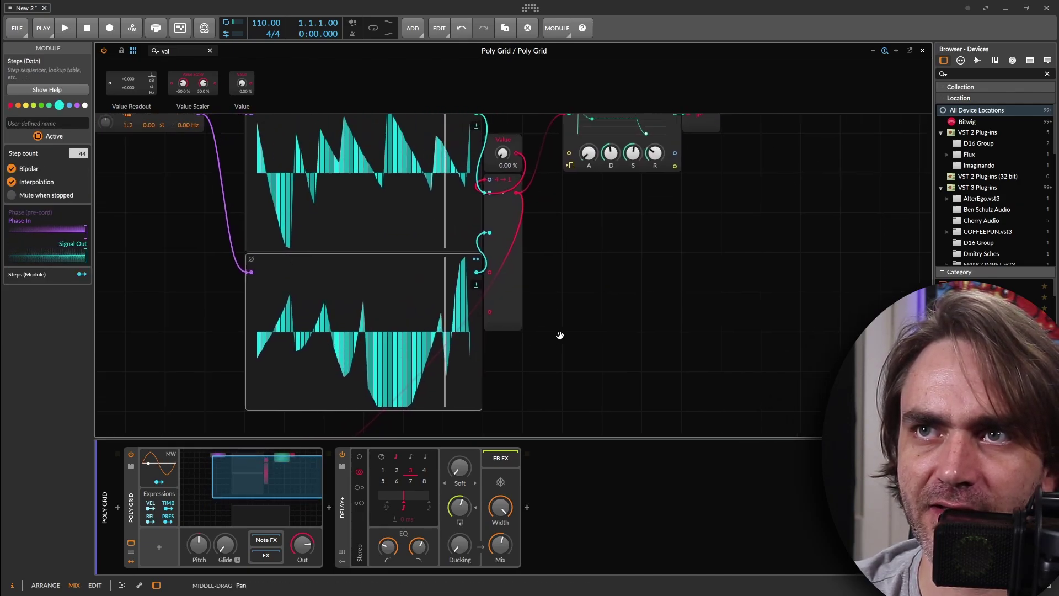
pyautogui.moveTo(351, 210); pyautogui.dragTo(455, 279)
pyautogui.moveTo(264, 173); pyautogui.dragTo(121, 178)
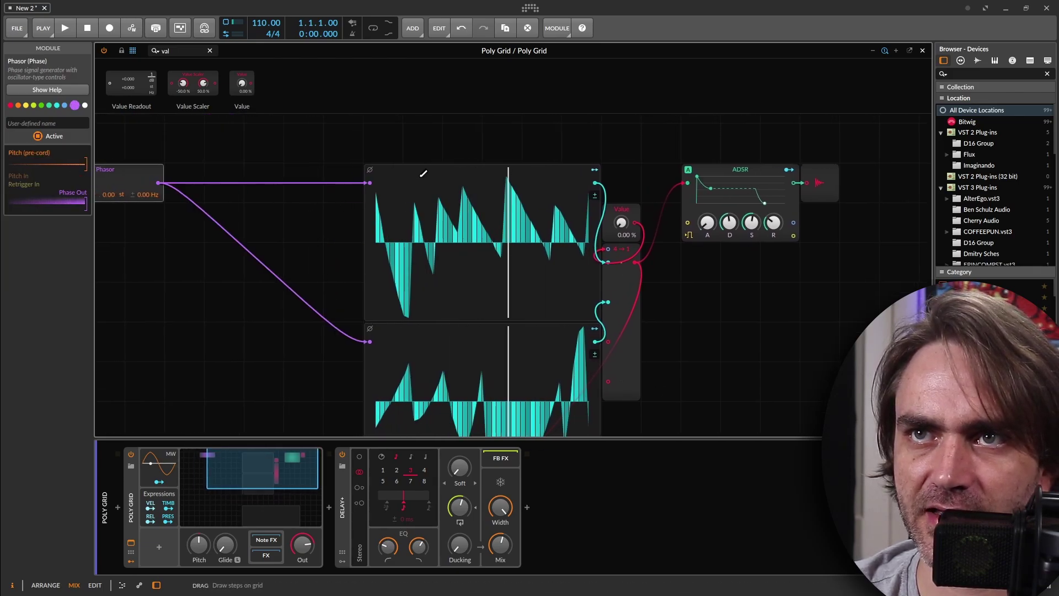
# Step: Place the two Steps modules side by side next to the Phasor and duplicate the pair below
pyautogui.moveTo(368, 208); pyautogui.dragTo(170, 209)
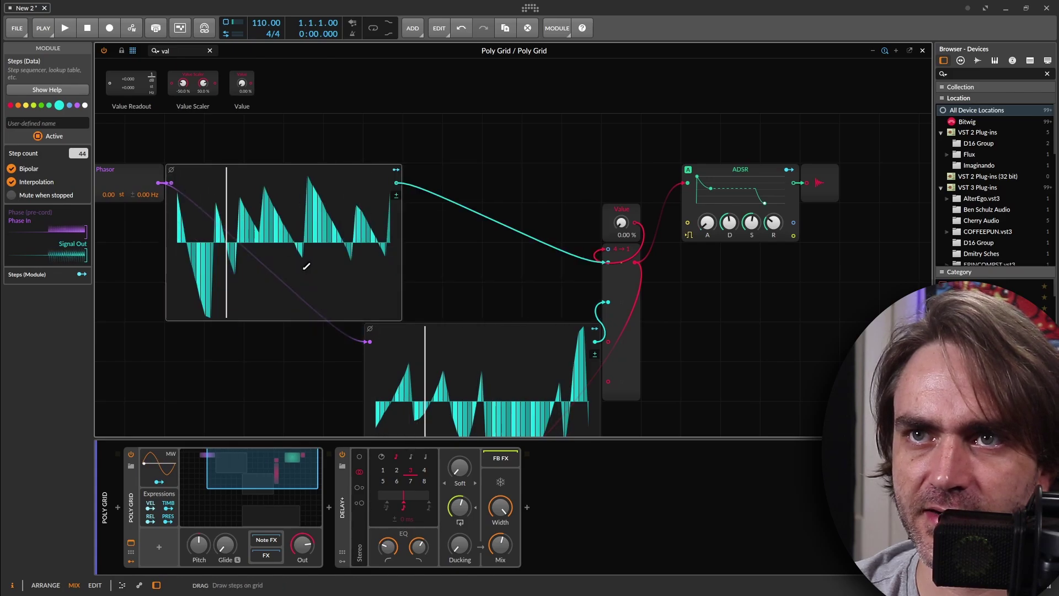
pyautogui.moveTo(377, 396); pyautogui.dragTo(417, 239)
pyautogui.moveTo(476, 386); pyautogui.dragTo(307, 298)
pyautogui.hotkey('ctrl', 'd')
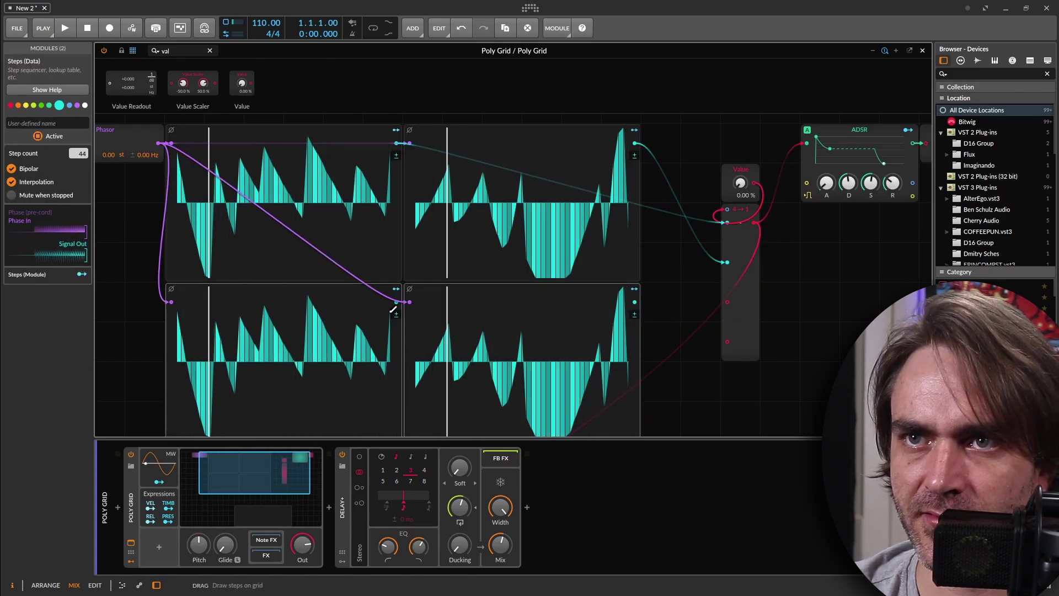
# Step: Wire the two lower Steps modules to the third and fourth Merge inputs and redraw both waveforms with irregular peaks and troughs
pyautogui.moveTo(396, 304); pyautogui.dragTo(727, 302)
pyautogui.moveTo(719, 343); pyautogui.dragTo(727, 342)
pyautogui.moveTo(238, 364)
pyautogui.mouseDown()
pyautogui.moveTo(219, 378)
pyautogui.moveTo(173, 345)
pyautogui.moveTo(209, 398)
pyautogui.moveTo(222, 386)
pyautogui.moveTo(178, 330)
pyautogui.moveTo(195, 392)
pyautogui.mouseUp()
pyautogui.scroll(-1, 216, 386)
pyautogui.moveTo(313, 392)
pyautogui.mouseDown()
pyautogui.moveTo(350, 274)
pyautogui.moveTo(389, 349)
pyautogui.mouseUp()
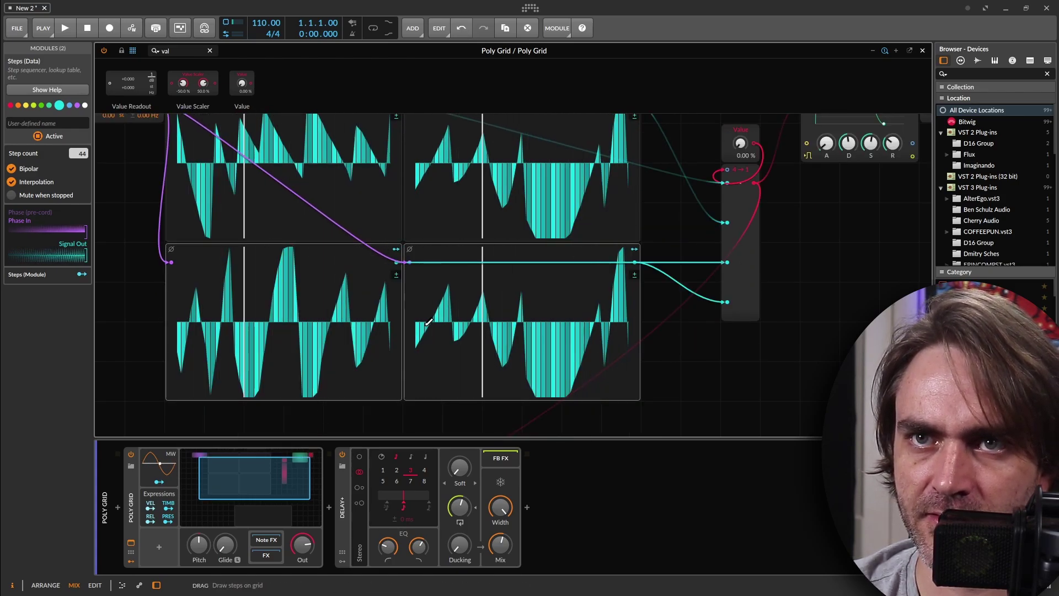
pyautogui.moveTo(429, 320)
pyautogui.mouseDown()
pyautogui.moveTo(507, 265)
pyautogui.moveTo(573, 353)
pyautogui.moveTo(577, 292)
pyautogui.moveTo(634, 266)
pyautogui.mouseUp()
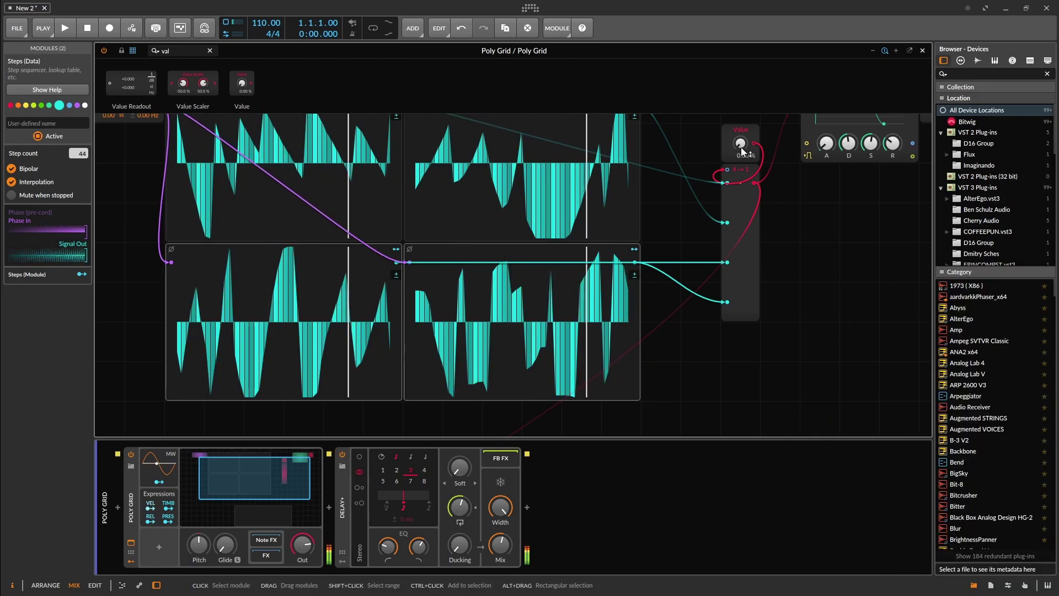
# Step: Sweep the Value module upward to audition the four waveforms through the Merge, and return it to 0%
pyautogui.moveTo(740, 144); pyautogui.dragTo(740, 44)
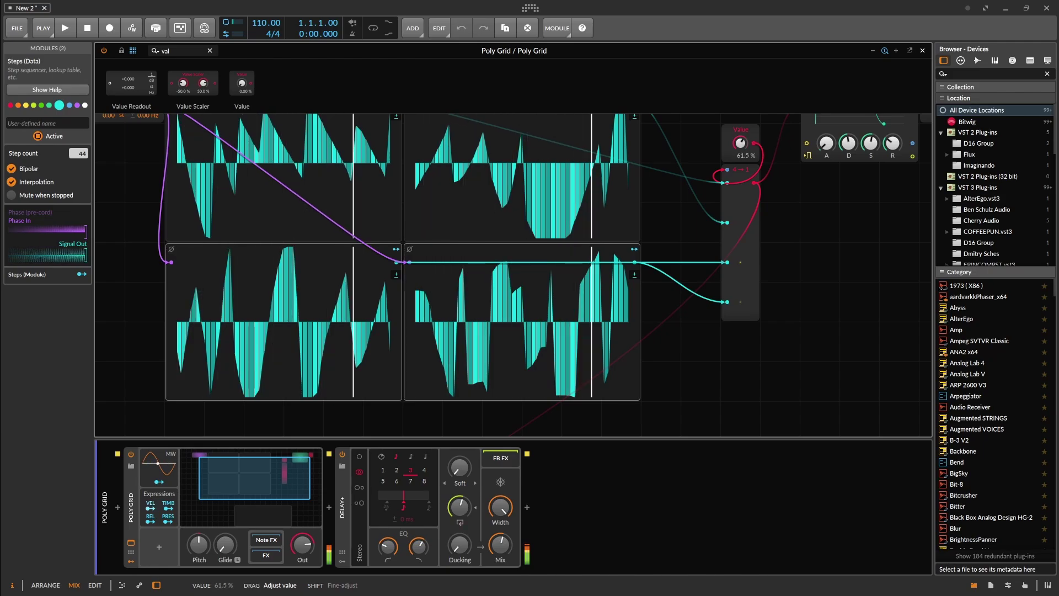
pyautogui.moveTo(740, 143)
pyautogui.mouseDown()
pyautogui.moveTo(740, 204)
pyautogui.moveTo(740, 132)
pyautogui.mouseUp()
pyautogui.scroll(1, 706, 188)
pyautogui.moveTo(740, 182); pyautogui.dragTo(740, 188)
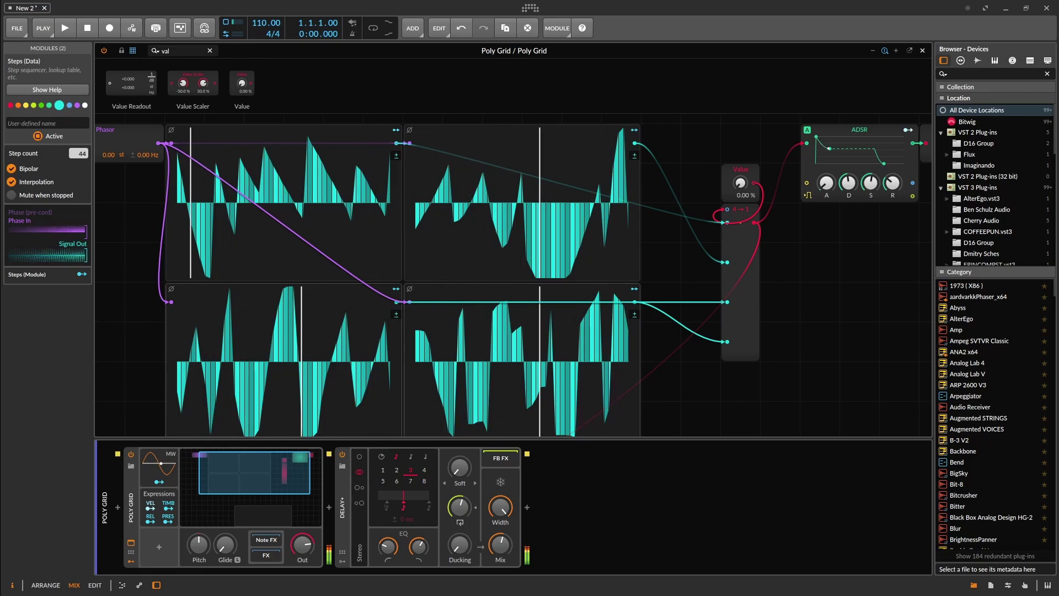
pyautogui.moveTo(741, 183)
pyautogui.mouseDown()
pyautogui.moveTo(740, 163)
pyautogui.moveTo(740, 185)
pyautogui.mouseUp()
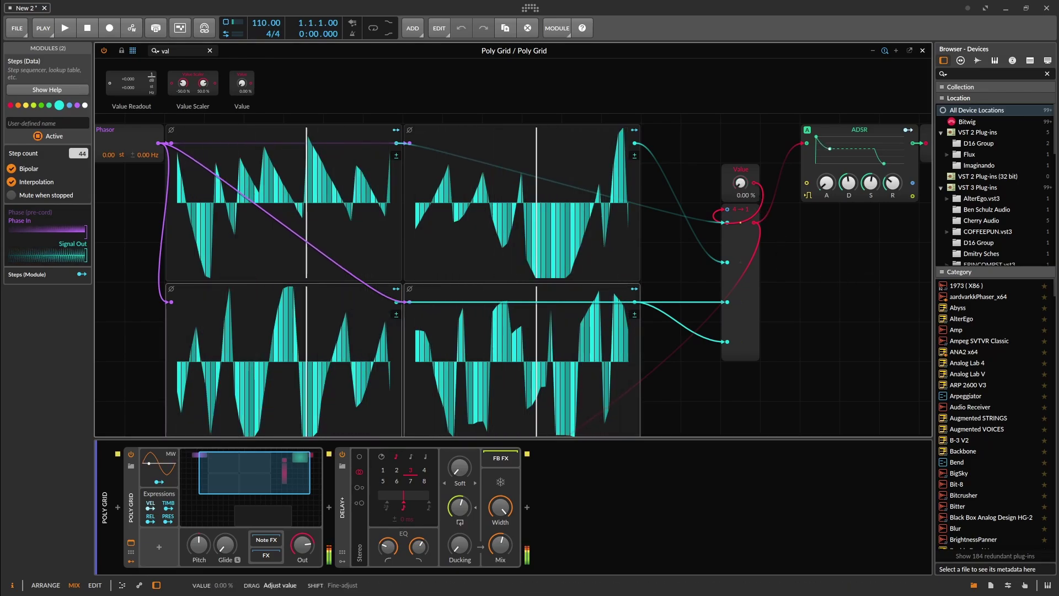
# Step: Set the second lower Steps module's step count to 64, fill its waveform with dense full-height peaks, and audition the blend
pyautogui.click(409, 359)
pyautogui.moveTo(78, 153); pyautogui.dragTo(78, 131)
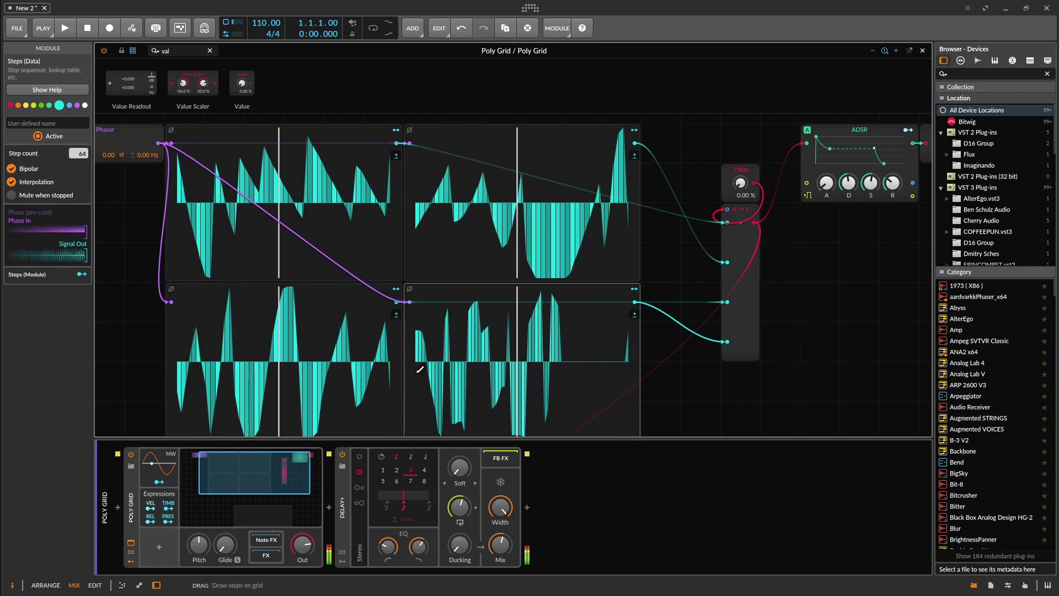
pyautogui.moveTo(426, 331)
pyautogui.mouseDown()
pyautogui.moveTo(451, 421)
pyautogui.moveTo(629, 287)
pyautogui.mouseUp()
pyautogui.moveTo(740, 183); pyautogui.dragTo(741, 110)
pyautogui.moveTo(428, 292)
pyautogui.mouseDown()
pyautogui.moveTo(501, 294)
pyautogui.moveTo(532, 425)
pyautogui.moveTo(628, 290)
pyautogui.mouseUp()
pyautogui.moveTo(740, 182); pyautogui.dragTo(740, 208)
# Step: Increase the step count of the lower Steps module nearest the Phasor and lengthen the ADSR attack
pyautogui.click(170, 359)
pyautogui.moveTo(79, 153); pyautogui.dragTo(79, 141)
pyautogui.moveTo(740, 182); pyautogui.dragTo(741, 238)
pyautogui.moveTo(825, 182); pyautogui.dragTo(826, 162)
# Step: Set the Poly Grid to 6 voices and adjust the ADSR attack to about 262 ms while auditioning the blend with Value
pyautogui.click(131, 496)
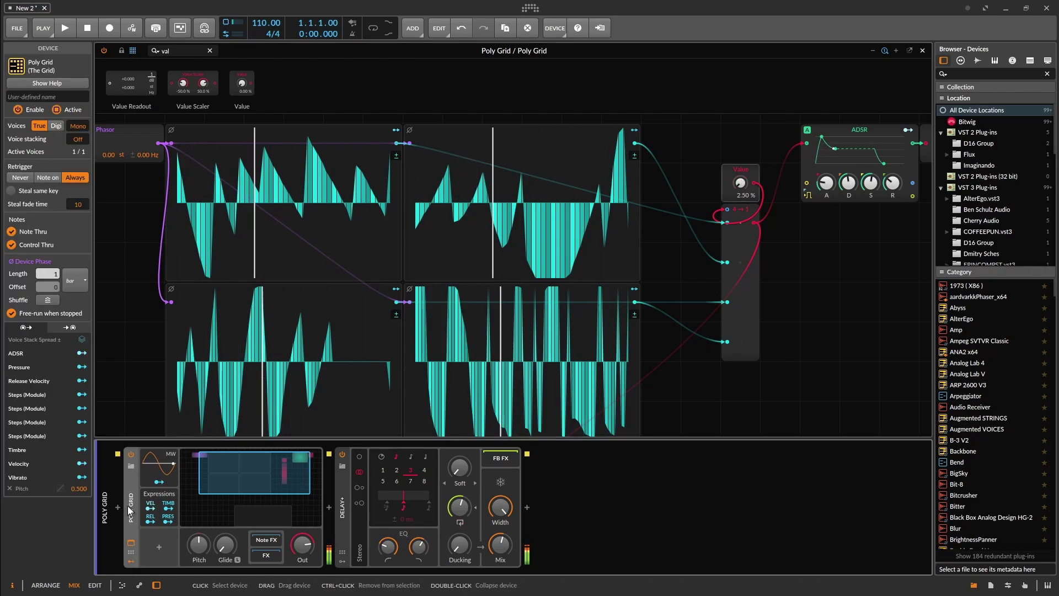
pyautogui.moveTo(79, 126); pyautogui.dragTo(79, 105)
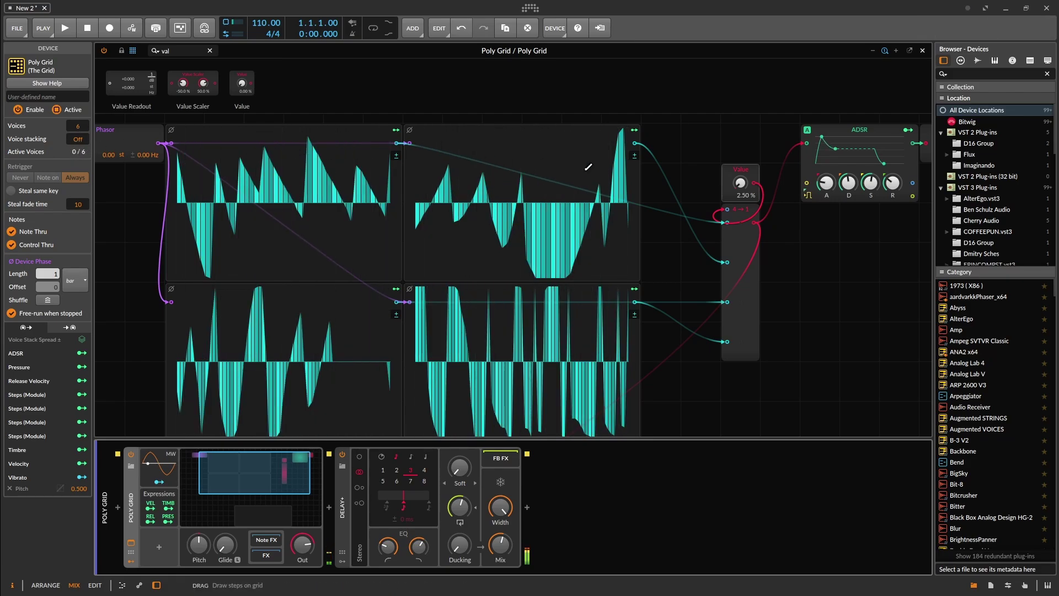
pyautogui.moveTo(740, 183); pyautogui.dragTo(740, 186)
pyautogui.moveTo(740, 182); pyautogui.dragTo(740, 160)
pyautogui.moveTo(826, 183); pyautogui.dragTo(826, 177)
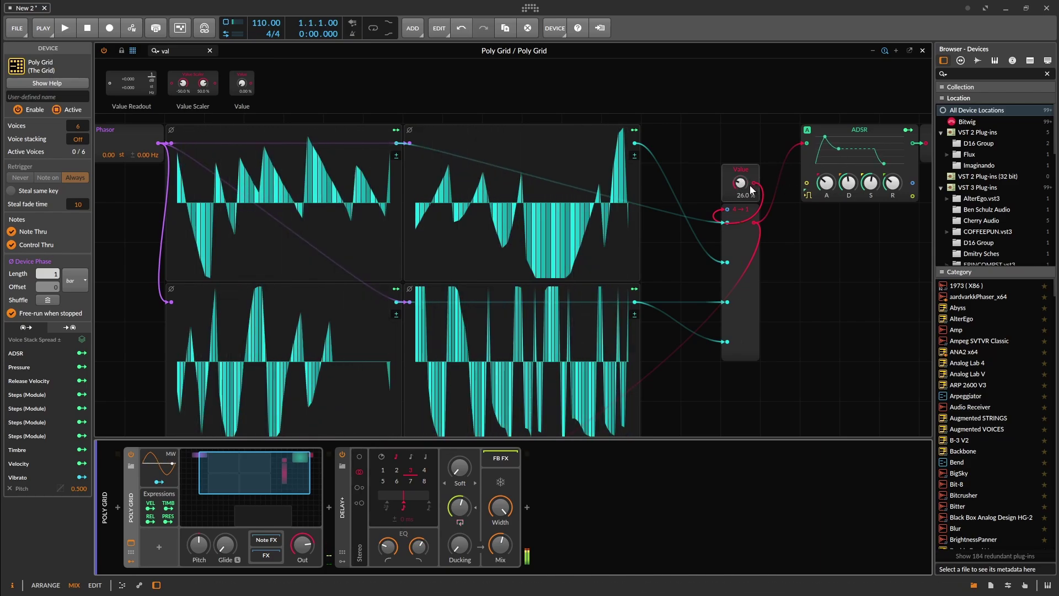
pyautogui.moveTo(741, 183); pyautogui.dragTo(741, 205)
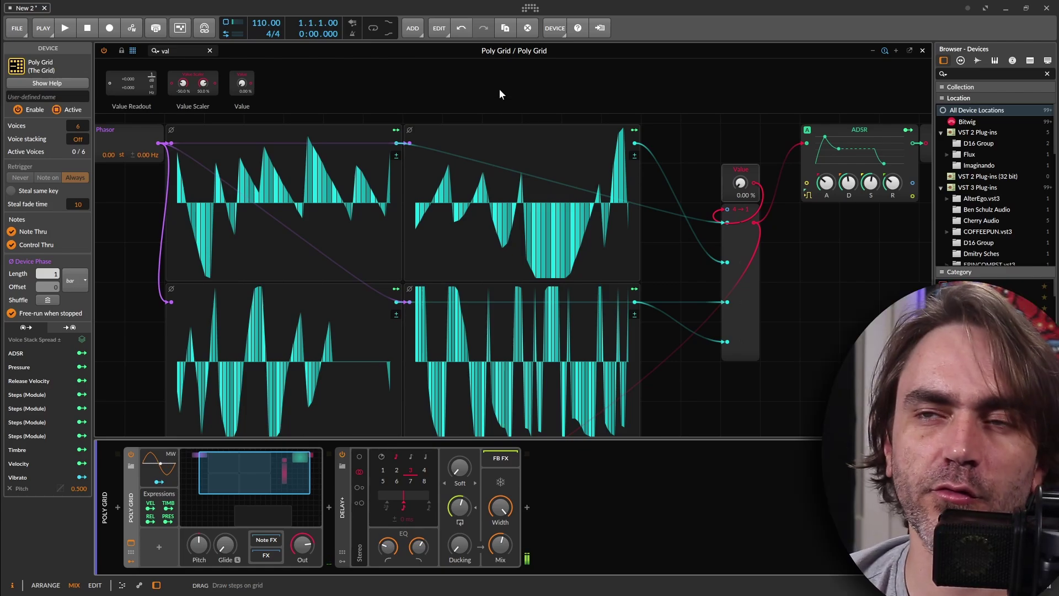
# Step: Add a Voice Stack modulator to the Poly Grid and set the device's voice stacking to 4
pyautogui.click(158, 546)
pyautogui.write('voice')
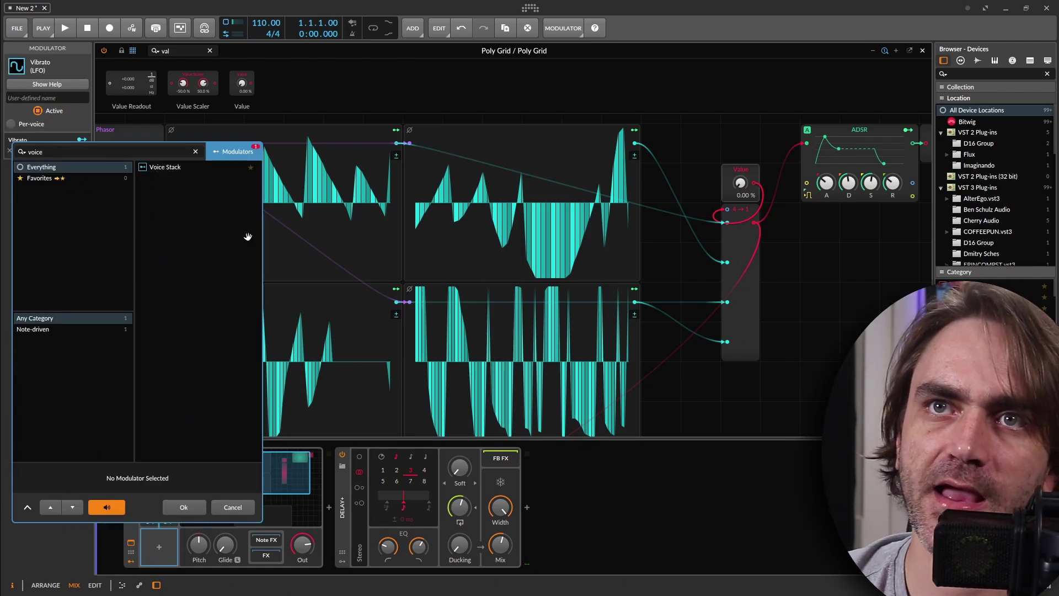
pyautogui.doubleClick(174, 167)
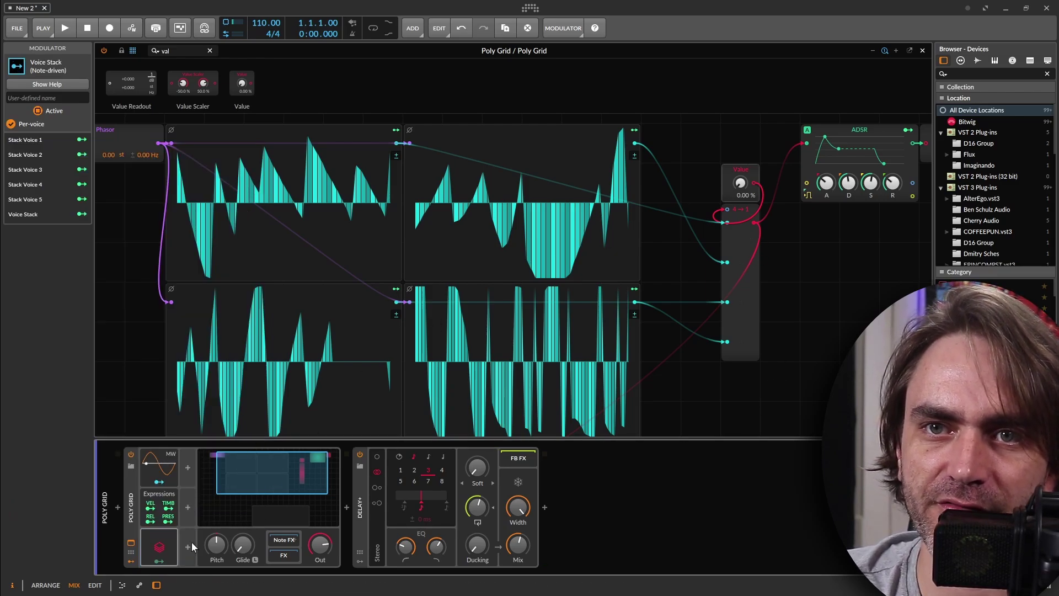
pyautogui.click(157, 554)
pyautogui.click(158, 553)
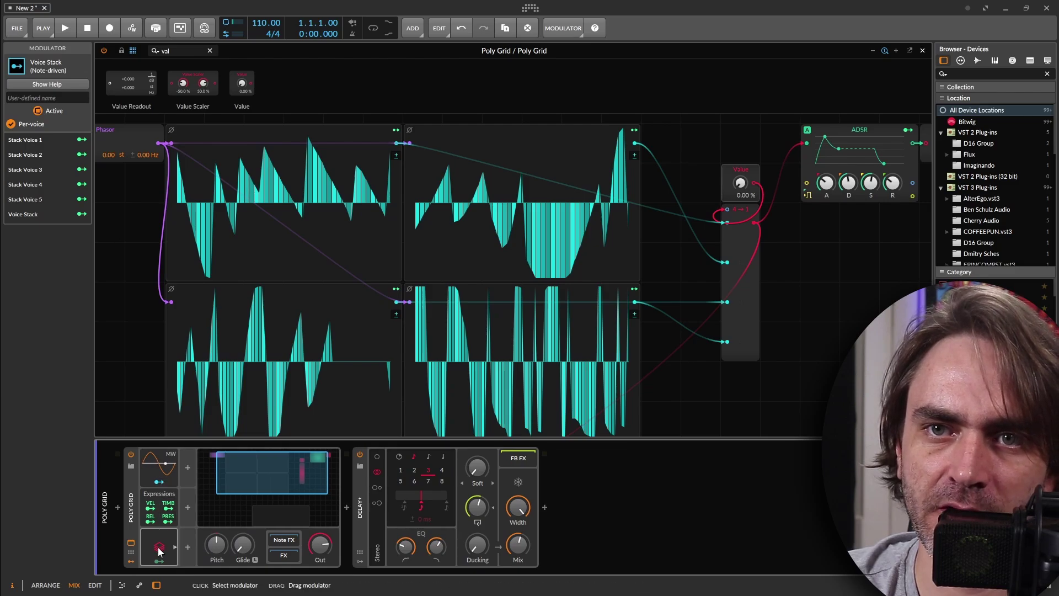
pyautogui.click(128, 492)
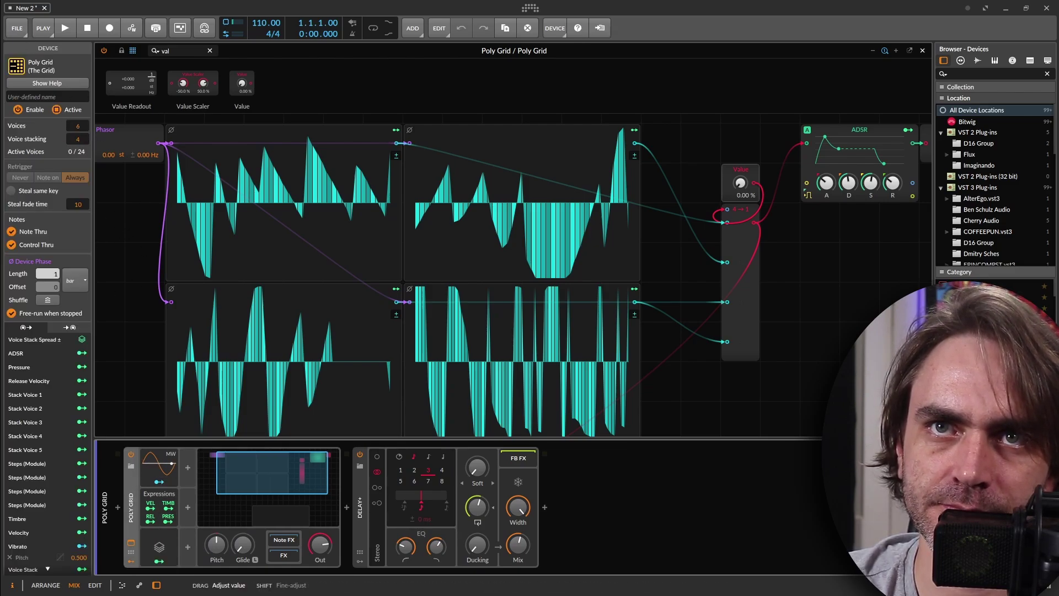
# Step: Map the Voice Stack modulator to the Value knob, expand its per-voice settings, and limit the Poly Grid to 4 voices
pyautogui.click(158, 561)
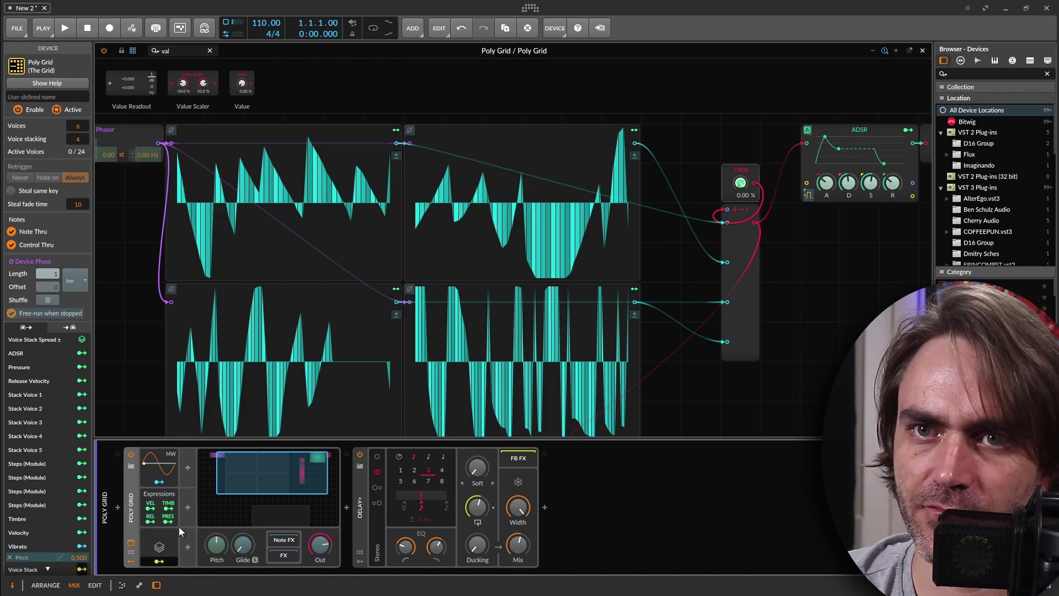
pyautogui.click(159, 561)
pyautogui.doubleClick(159, 547)
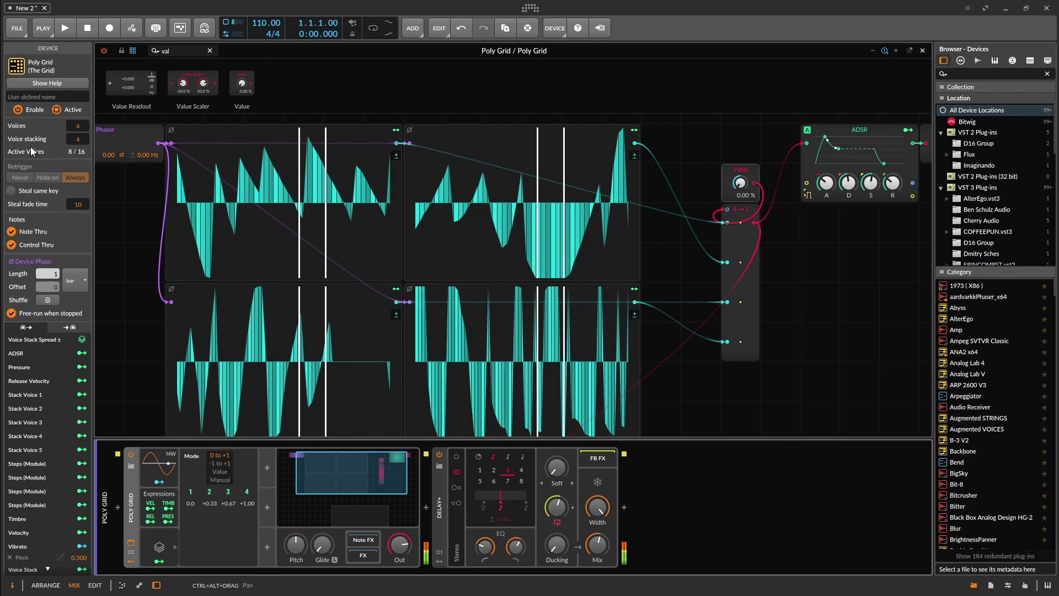
# Step: Map the Voice Stack modulator to the Phasor's tuning to detune the stacked voices
pyautogui.moveTo(146, 267); pyautogui.dragTo(236, 293)
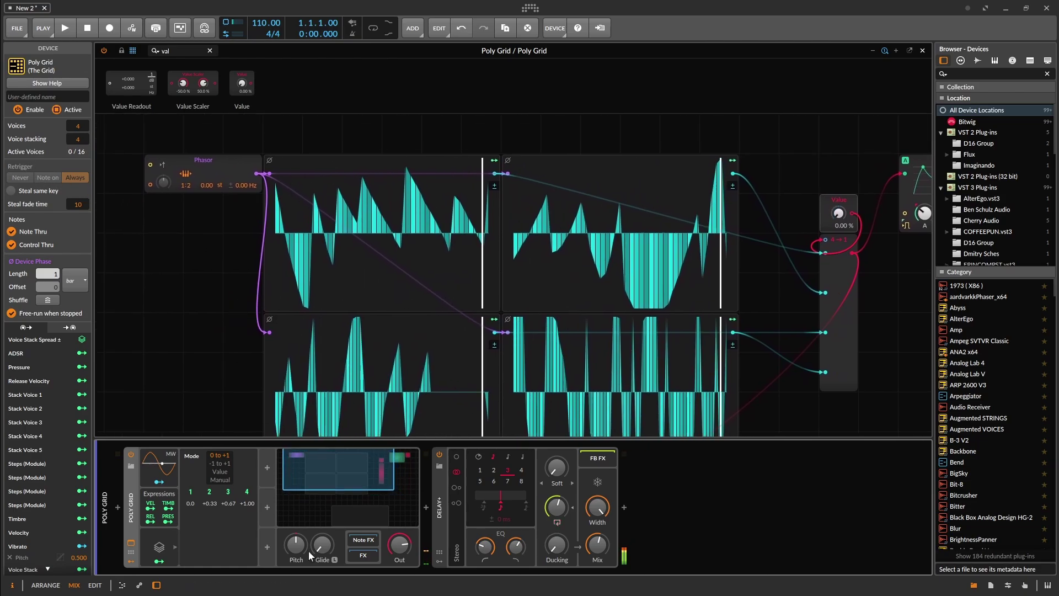
pyautogui.click(160, 563)
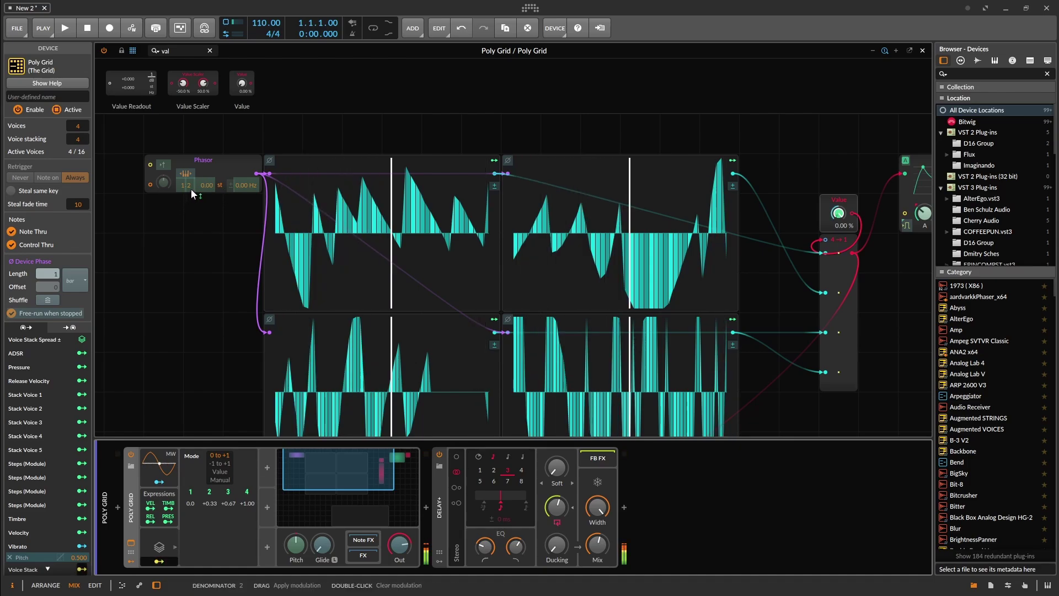
pyautogui.moveTo(190, 191); pyautogui.dragTo(179, 189)
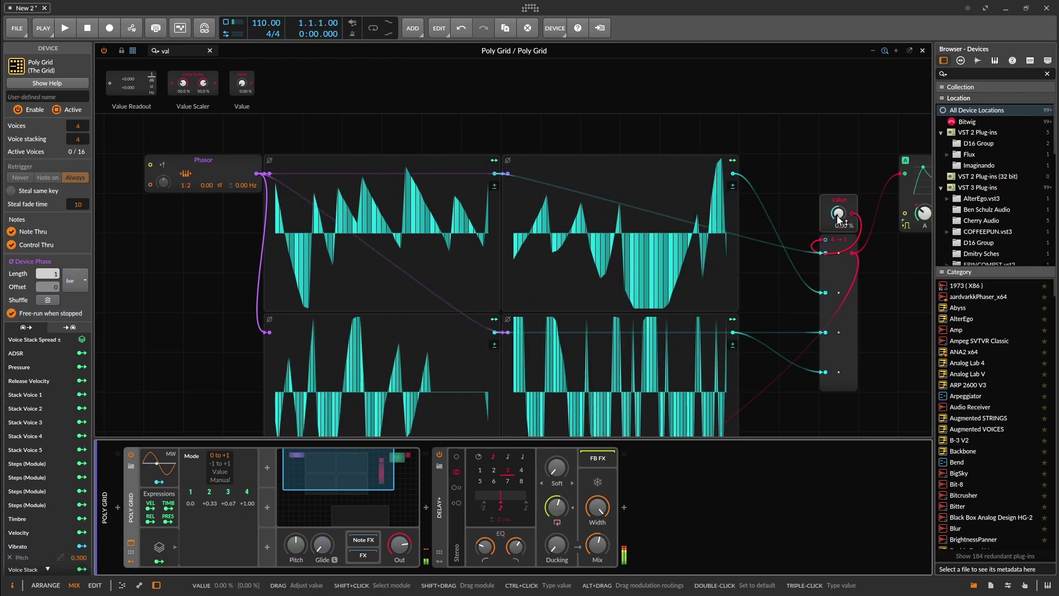
# Step: Sweep the Value module to audition the stacked voices across the waveforms, and set it to 28.5%
pyautogui.moveTo(841, 218); pyautogui.dragTo(841, 160)
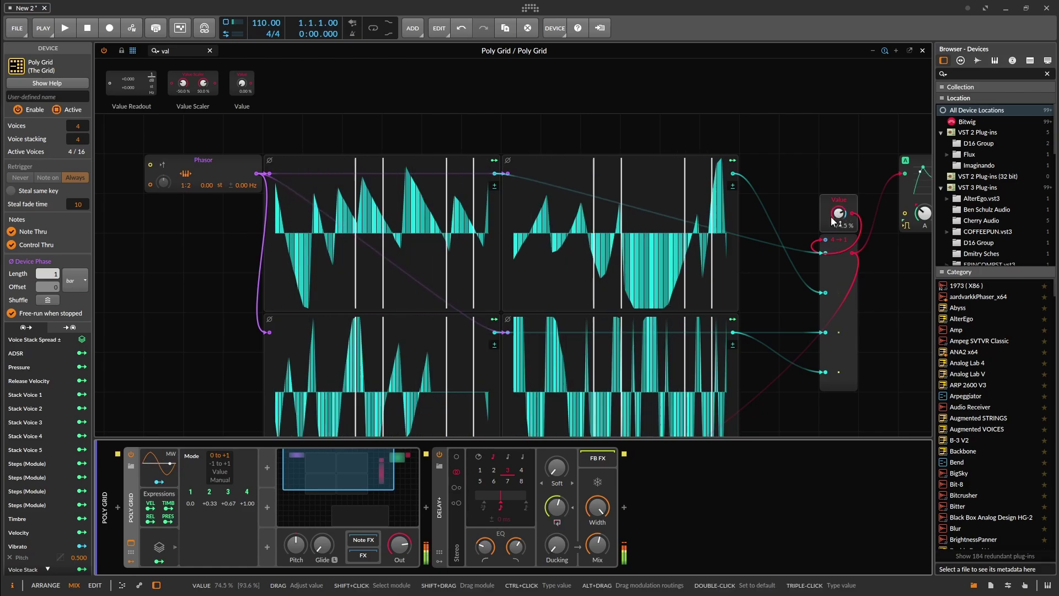
pyautogui.moveTo(843, 219)
pyautogui.mouseDown()
pyautogui.moveTo(843, 239)
pyautogui.moveTo(838, 220)
pyautogui.mouseUp()
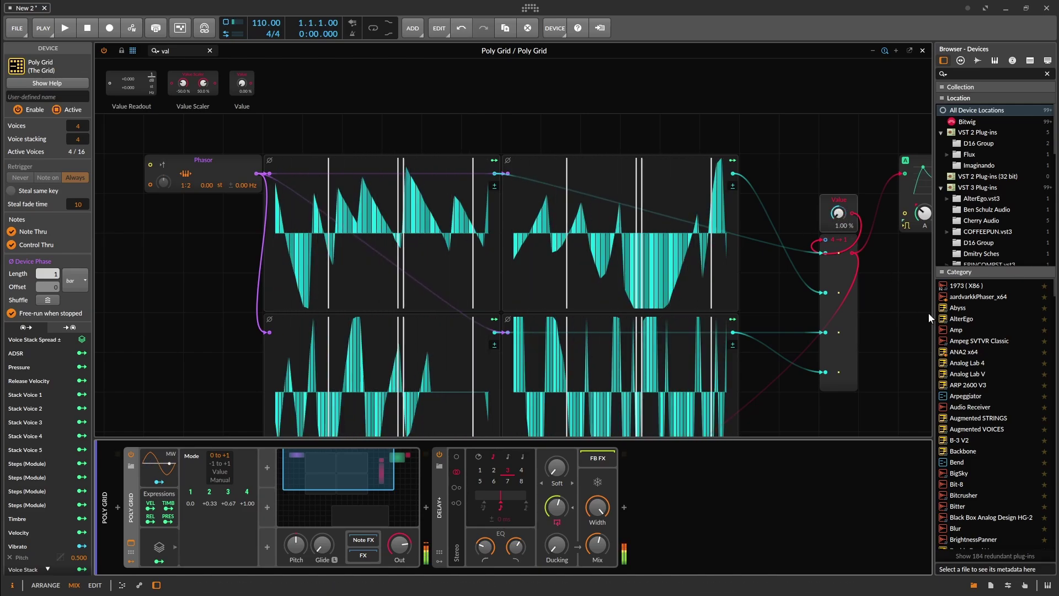
pyautogui.moveTo(925, 315); pyautogui.dragTo(604, 316)
pyautogui.moveTo(518, 214); pyautogui.dragTo(518, 218)
# Step: Move the ADSR and output modules away from the Merge and insert a Low-pass MG filter between the Merge and ADSR
pyautogui.moveTo(750, 212); pyautogui.dragTo(772, 163)
pyautogui.click(172, 50)
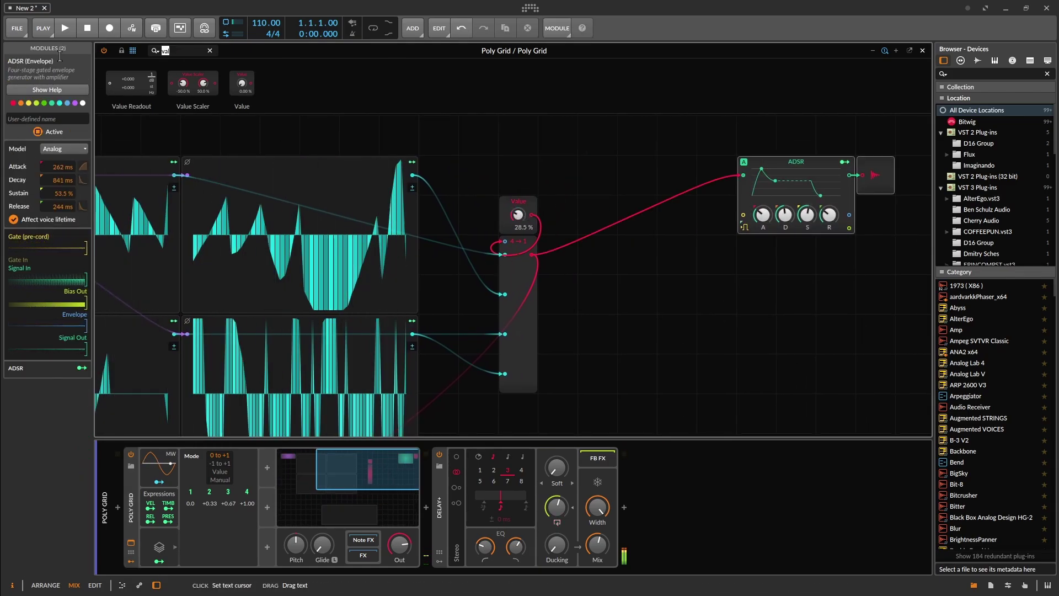
pyautogui.write('filt')
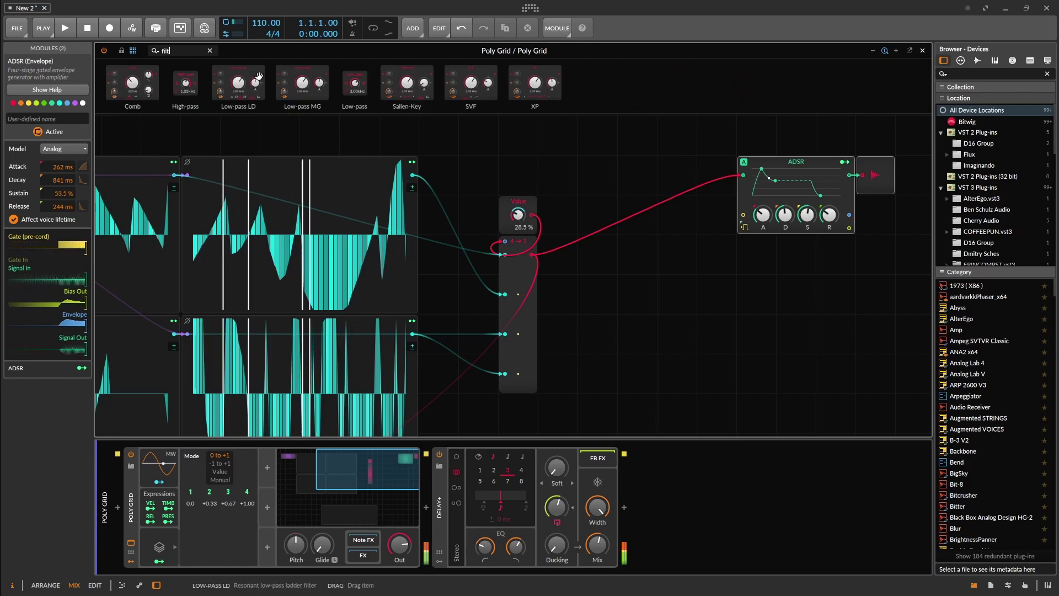
pyautogui.moveTo(302, 83); pyautogui.dragTo(598, 242)
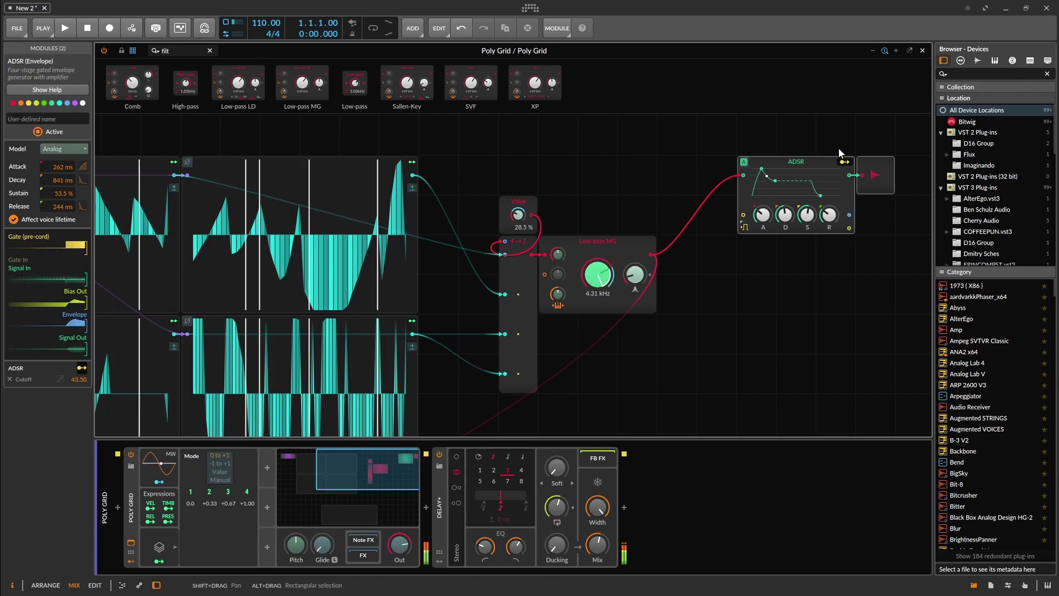
# Step: Modulate the Low-pass MG cutoff with the ADSR by 43.50 and with the Voice Stack, setting the cutoff to 3.23 kHz
pyautogui.click(844, 162)
pyautogui.moveTo(598, 274); pyautogui.dragTo(597, 309)
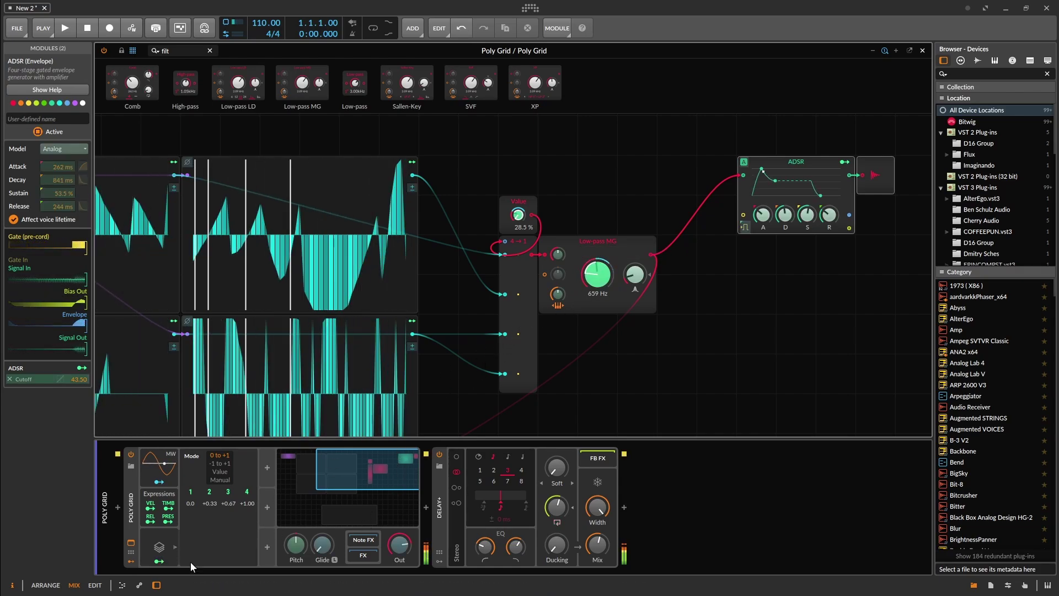
pyautogui.click(156, 565)
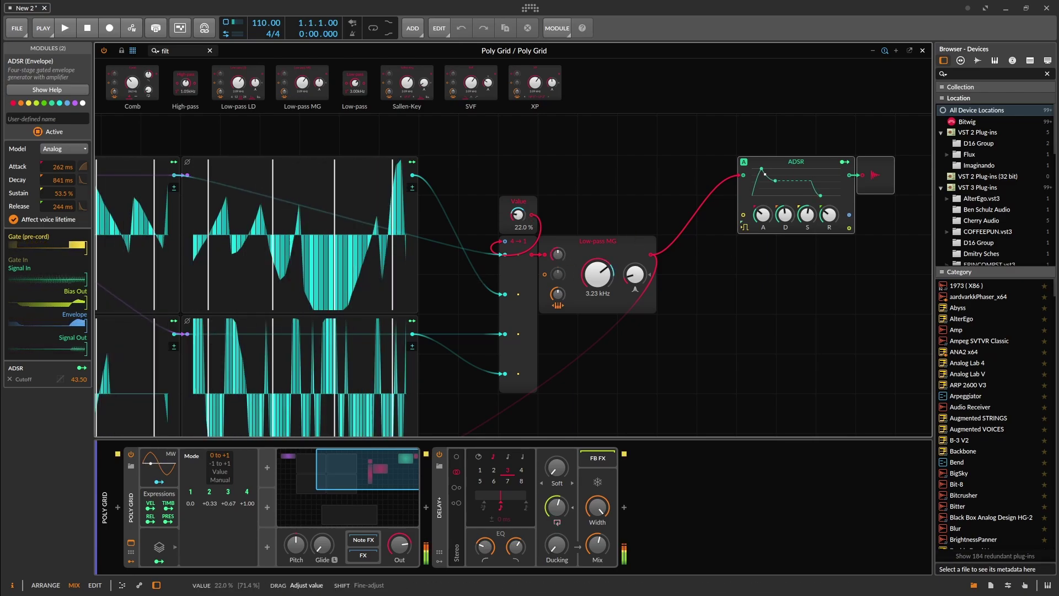
pyautogui.moveTo(494, 234); pyautogui.dragTo(712, 188)
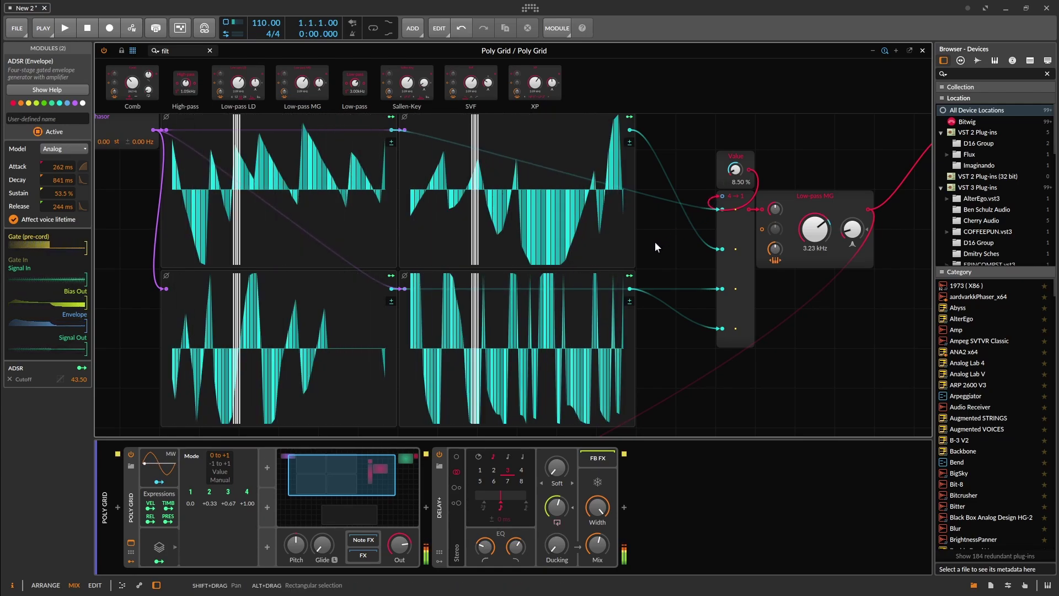